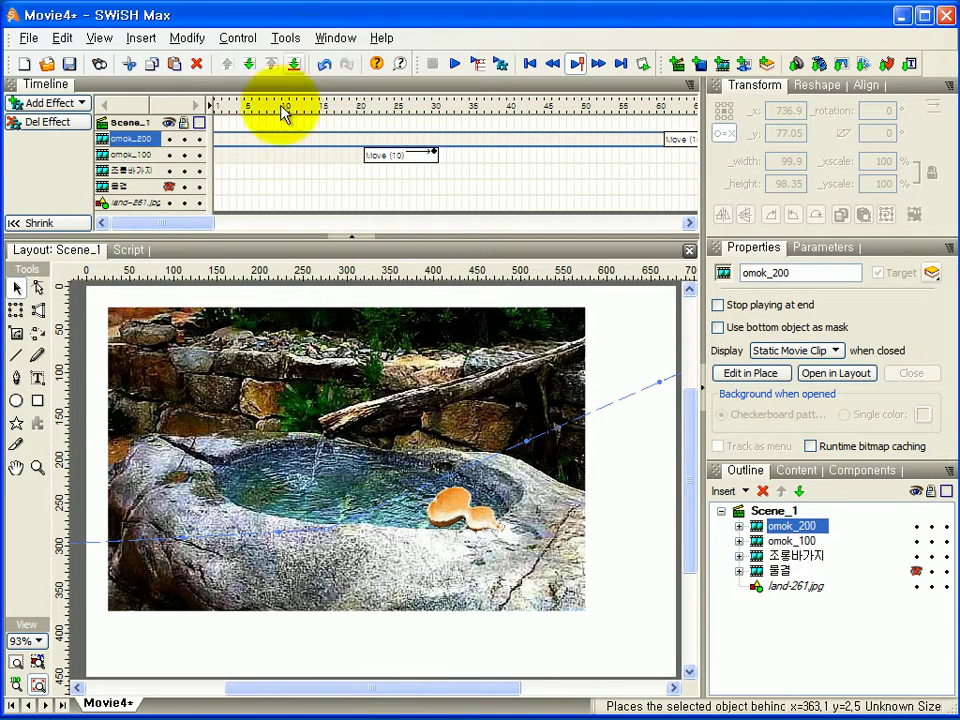
- Scrub through the timeline to examine where the birds enter relative to the Move effects of omok_200 and omok_100
click(226, 106)
drag(226, 108, 435, 137)
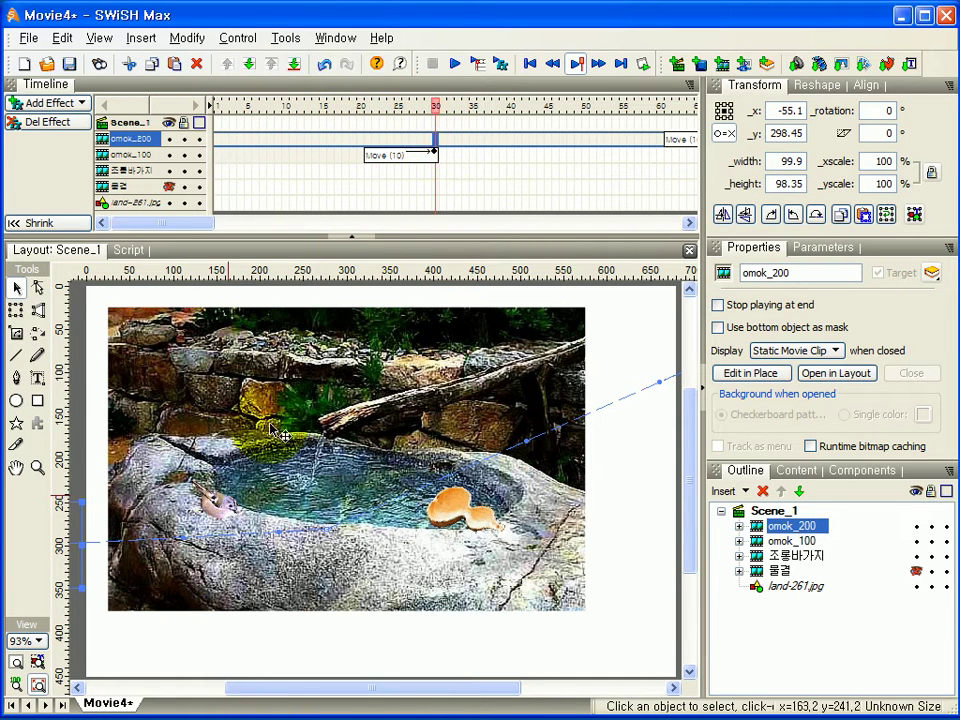
drag(165, 224, 198, 233)
drag(243, 112, 476, 117)
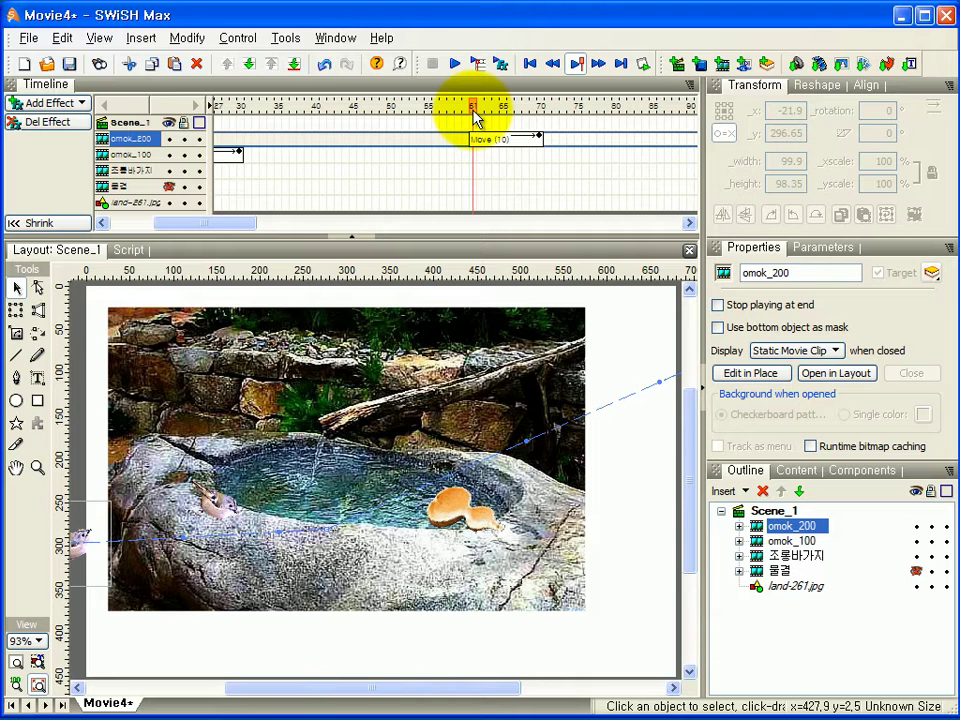
drag(476, 117, 370, 140)
click(369, 138)
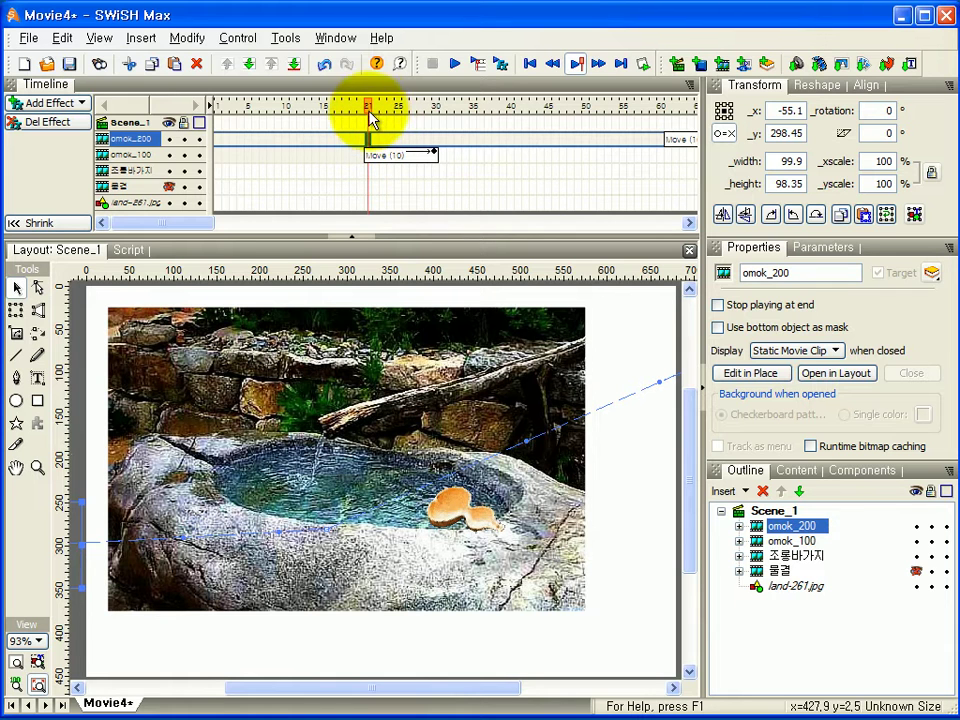
- Add a playSound action to frame 61 of Scene_1, where the omok_200 Move effect starts
click(117, 124)
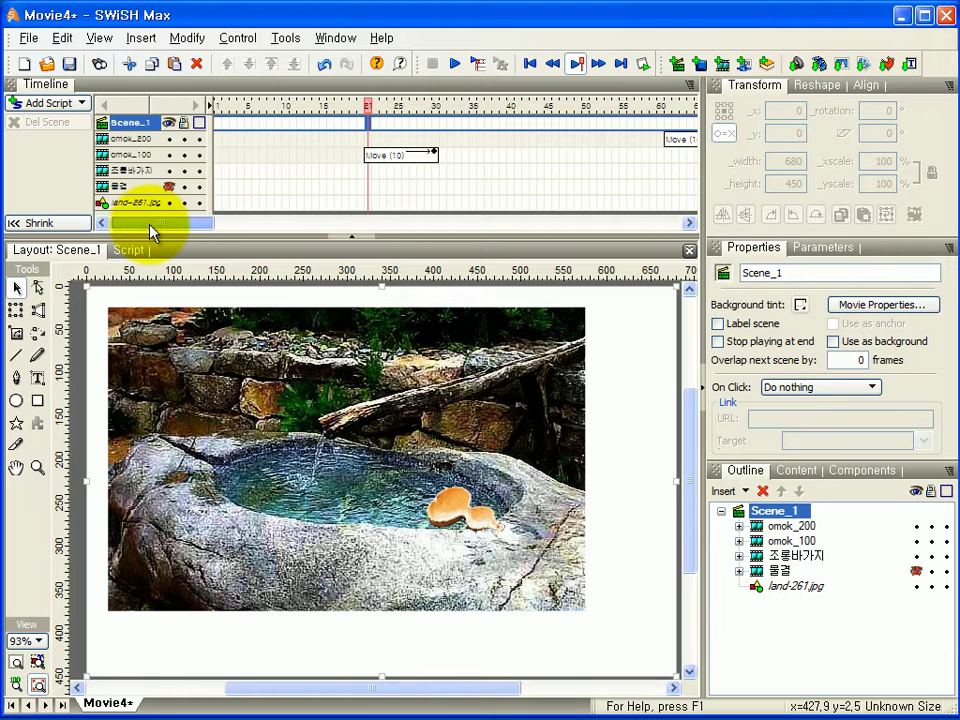
drag(152, 231, 215, 231)
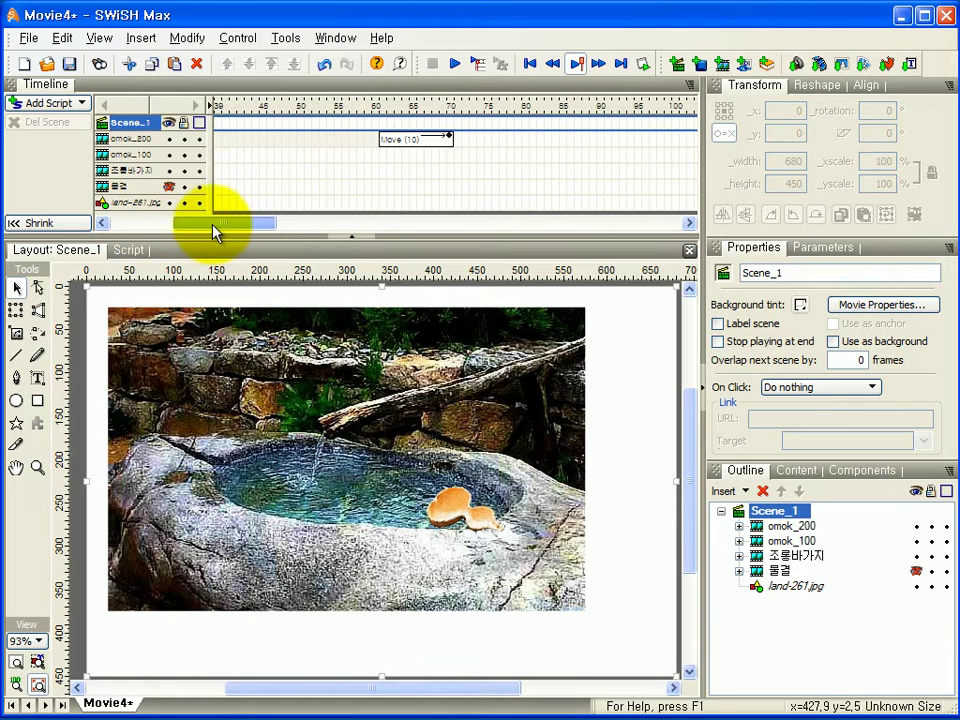
click(382, 127)
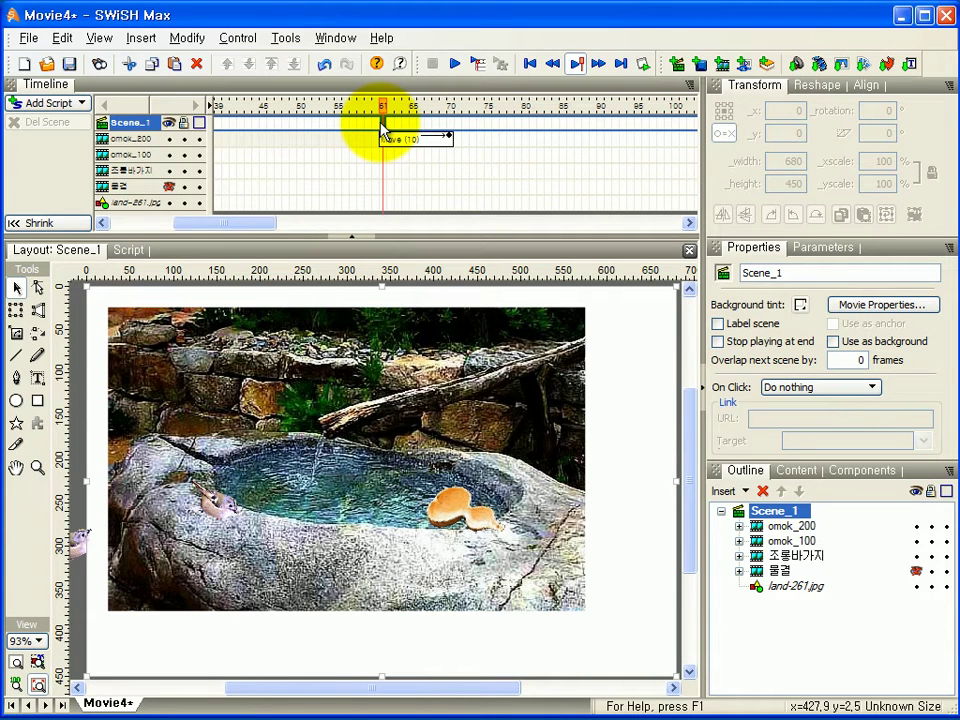
right_click(384, 130)
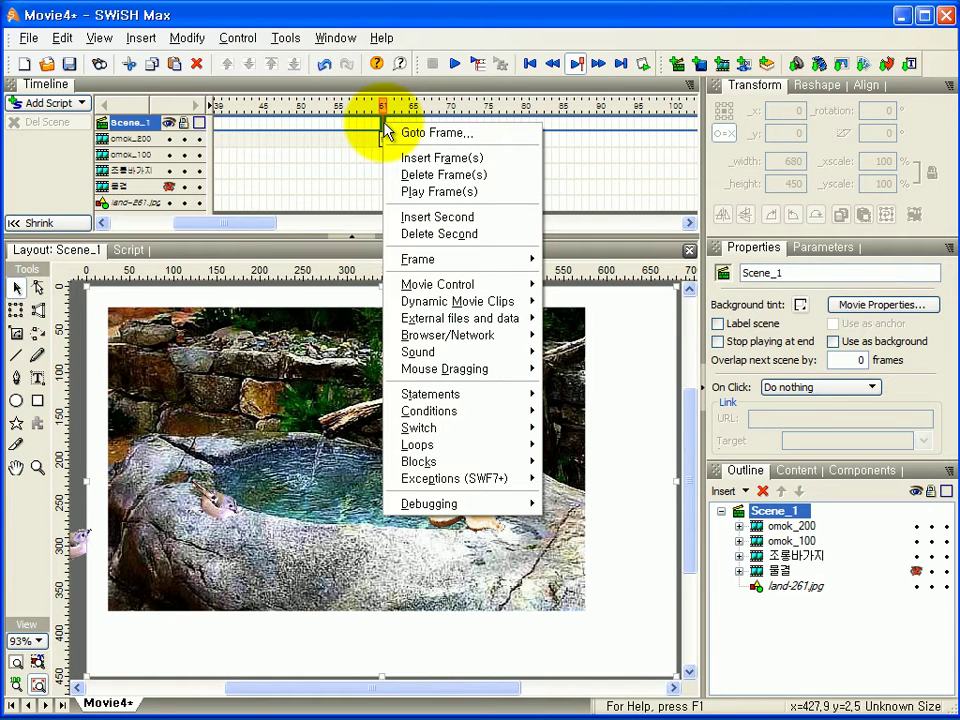
mouse_move(430, 352)
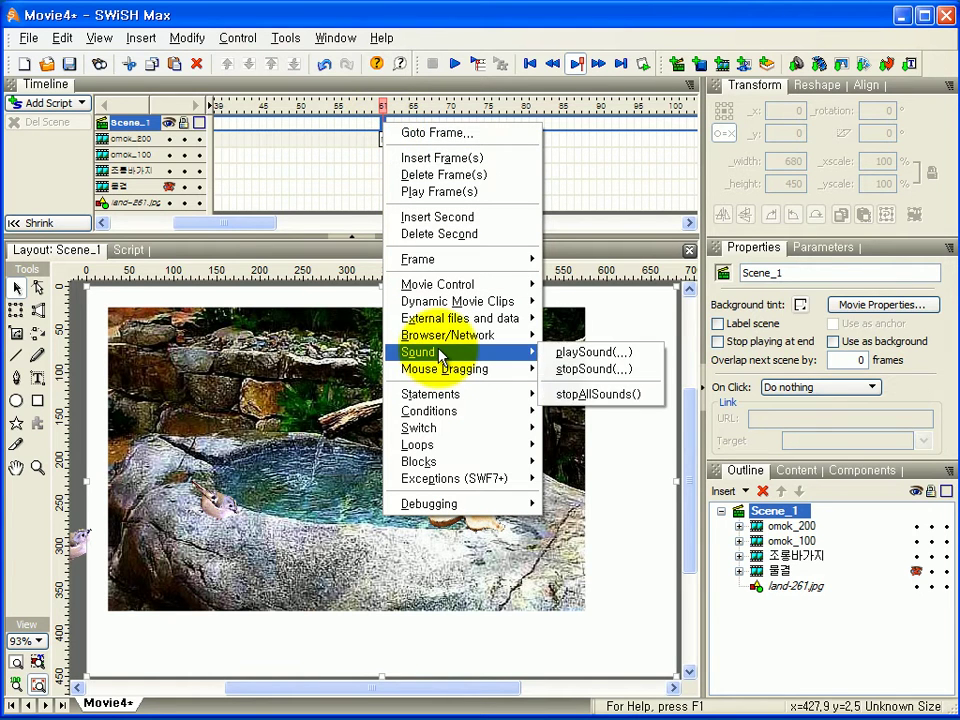
click(132, 251)
click(36, 271)
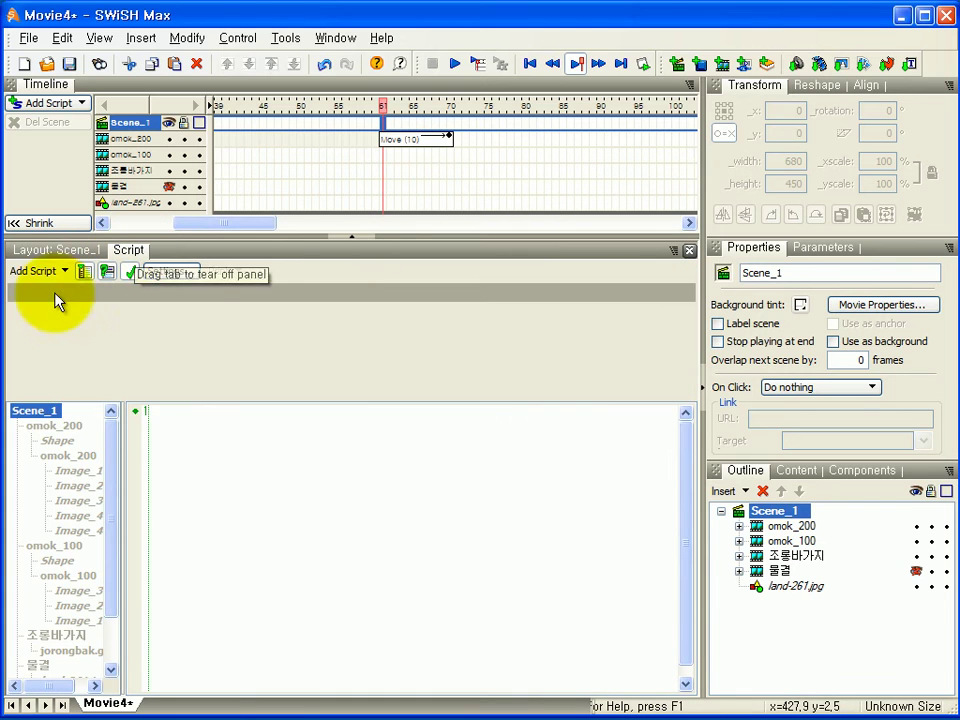
mouse_move(68, 500)
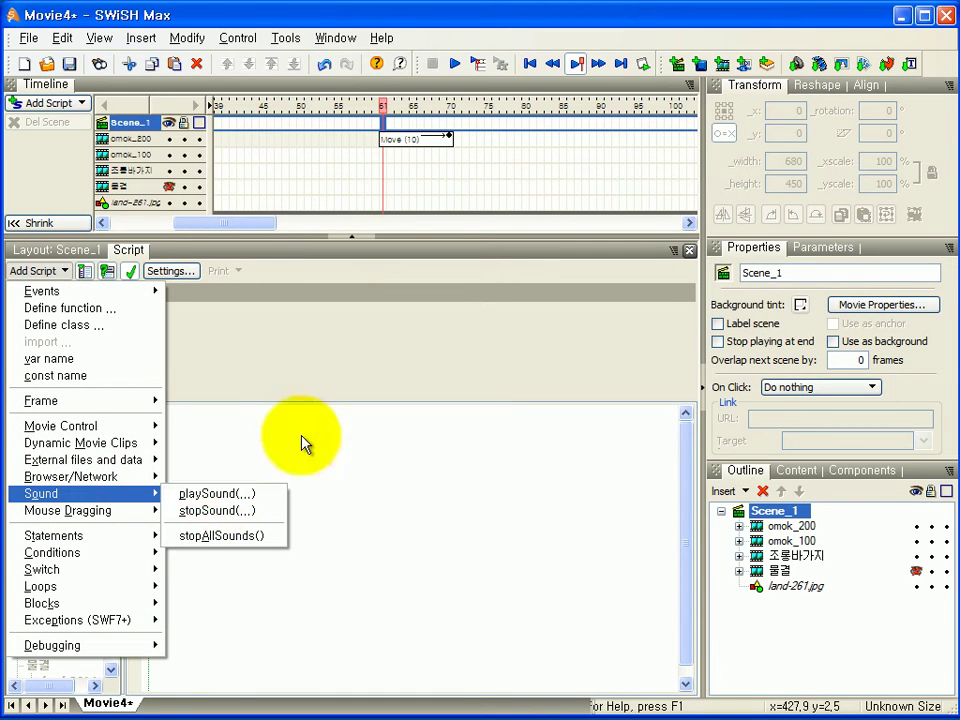
click(384, 116)
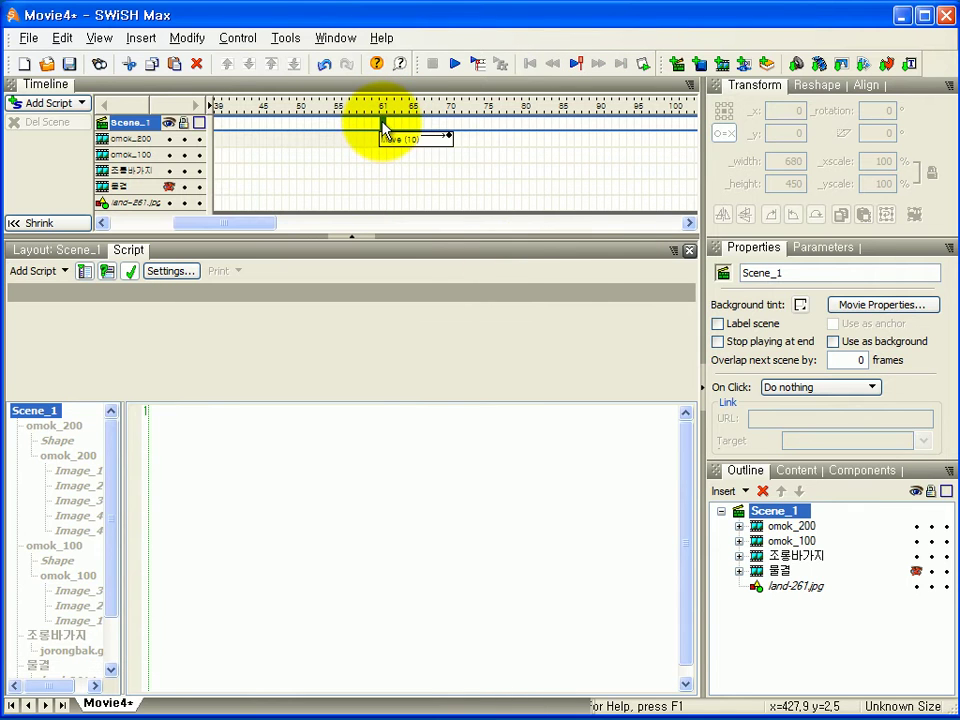
right_click(383, 121)
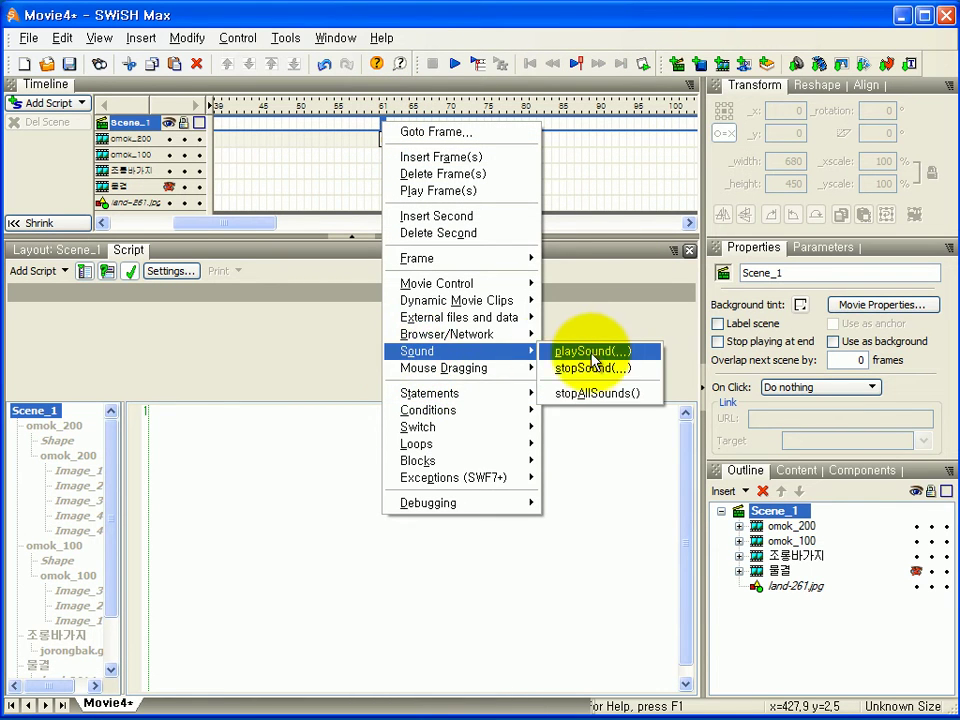
click(596, 352)
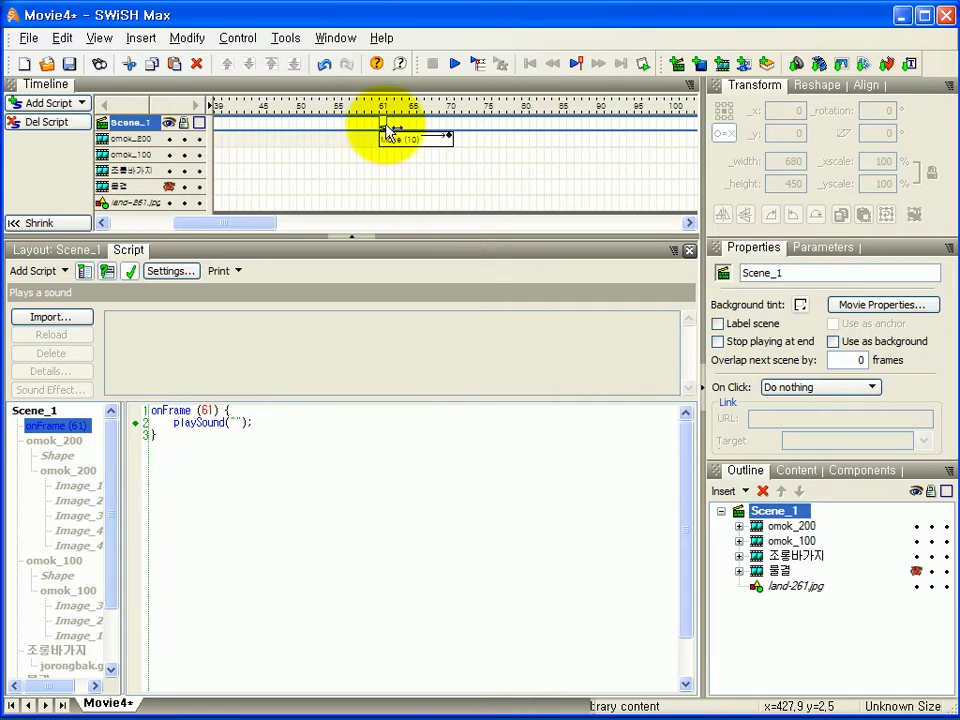
- Import the sound file amgo-1.wav and assign it to the playSound action at frame 61
mouse_move(386, 138)
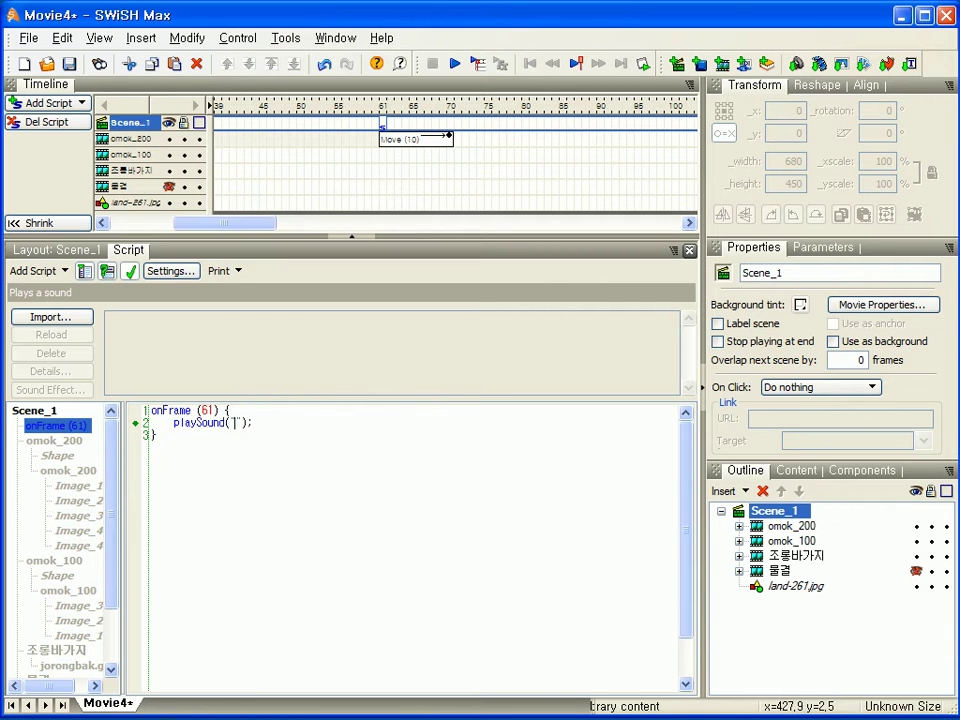
click(55, 318)
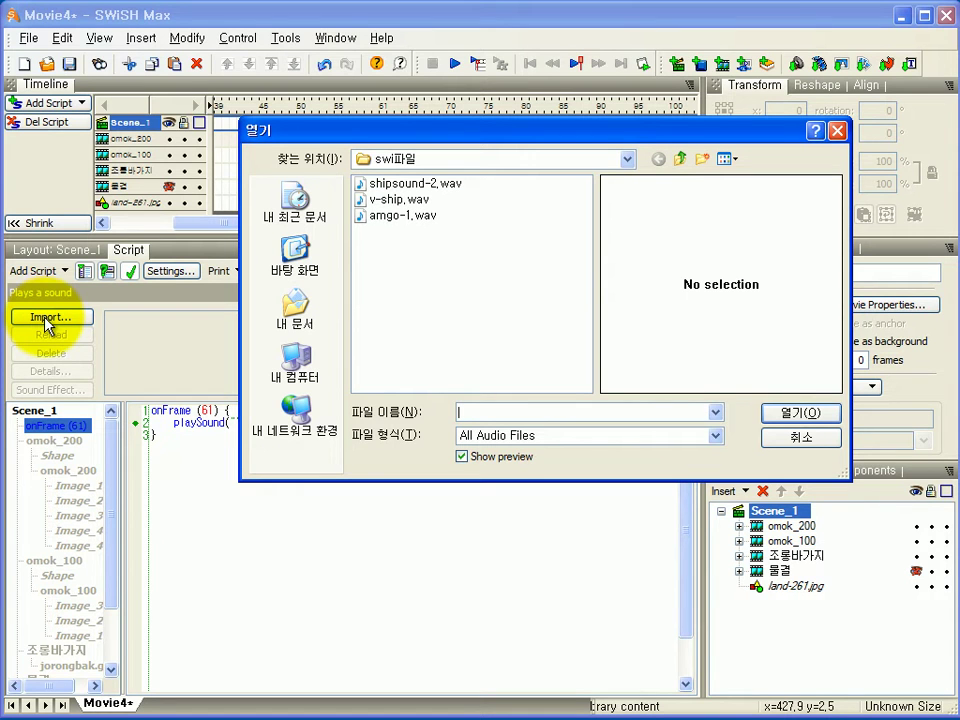
click(385, 216)
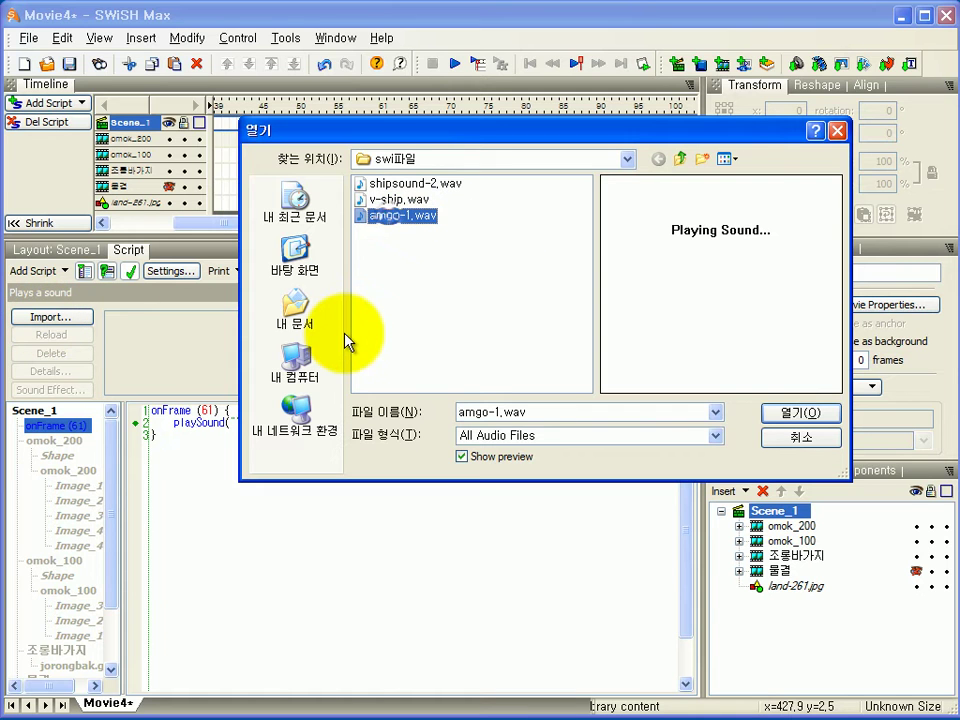
click(785, 412)
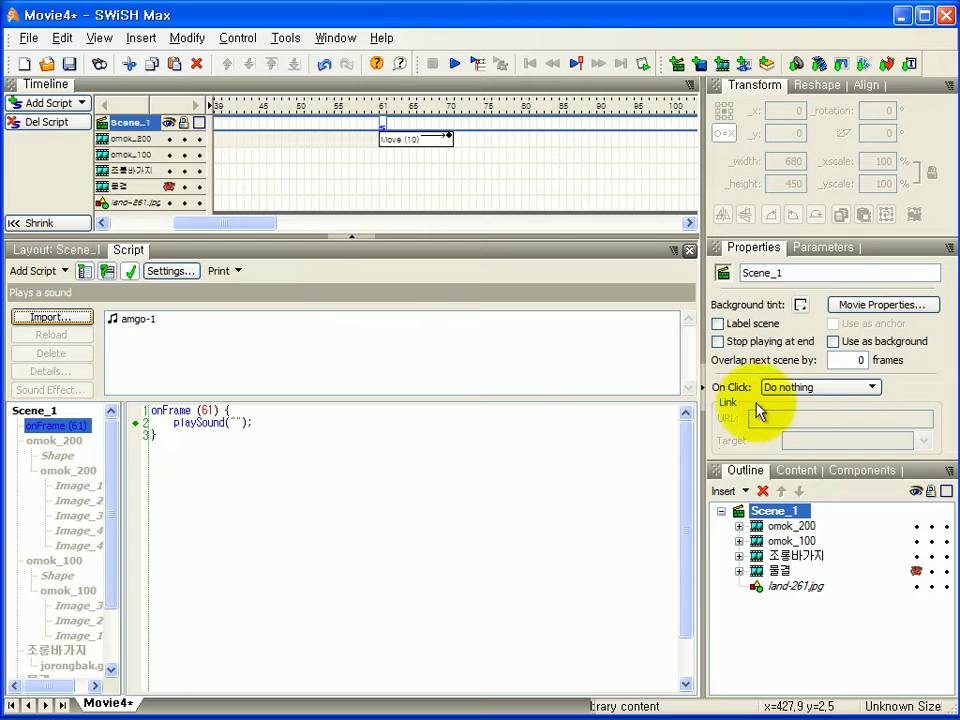
click(143, 320)
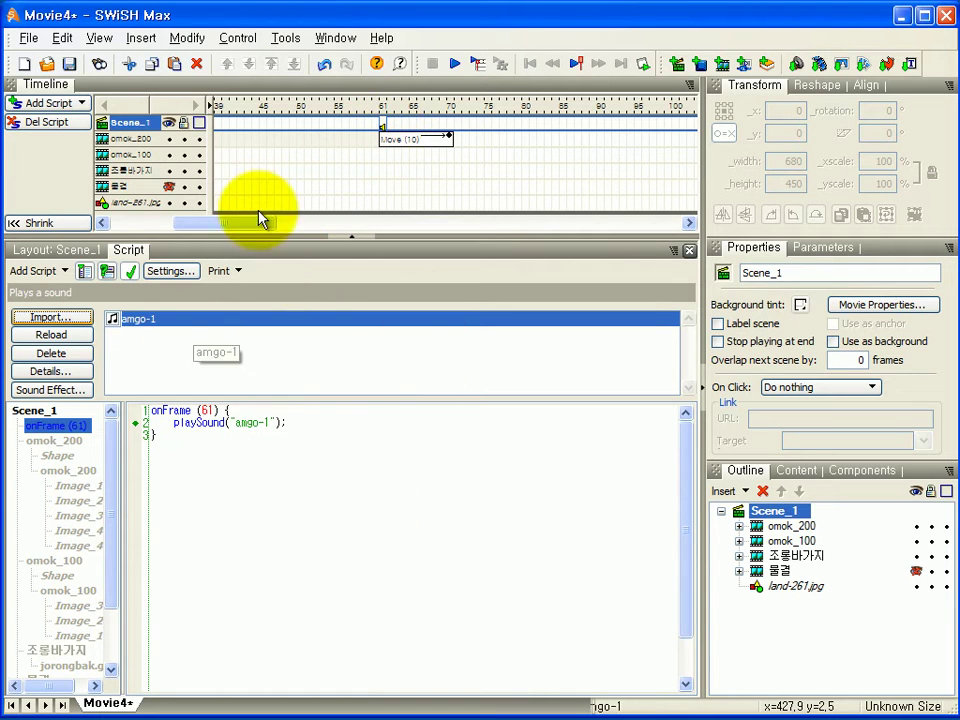
- Return to the scene layout and play the movie to check the sound timing, stopping playback when finished
click(55, 250)
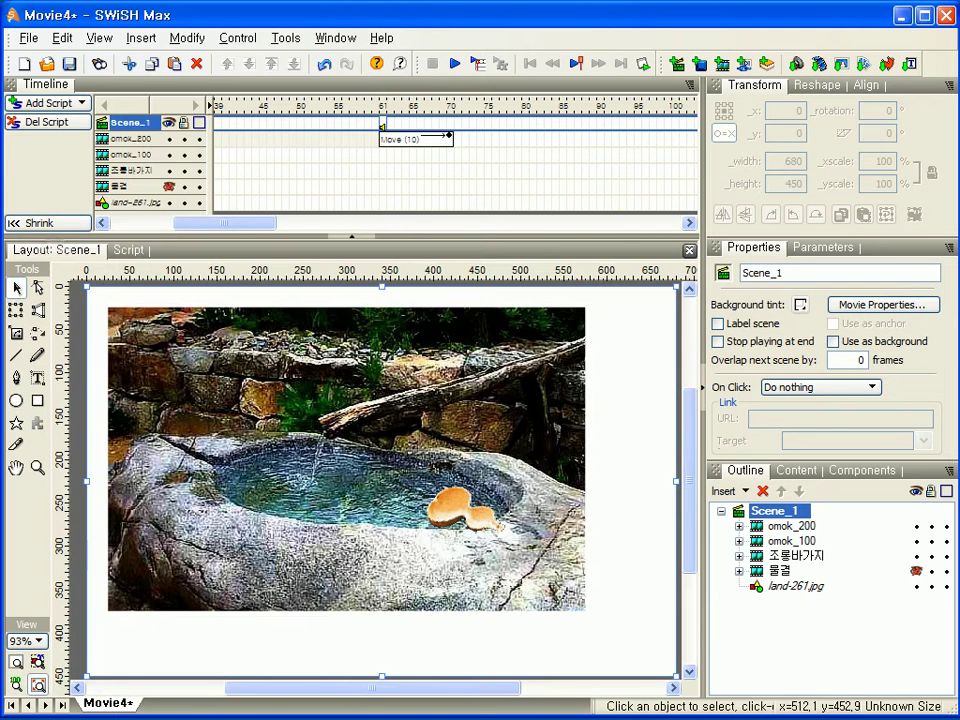
click(455, 64)
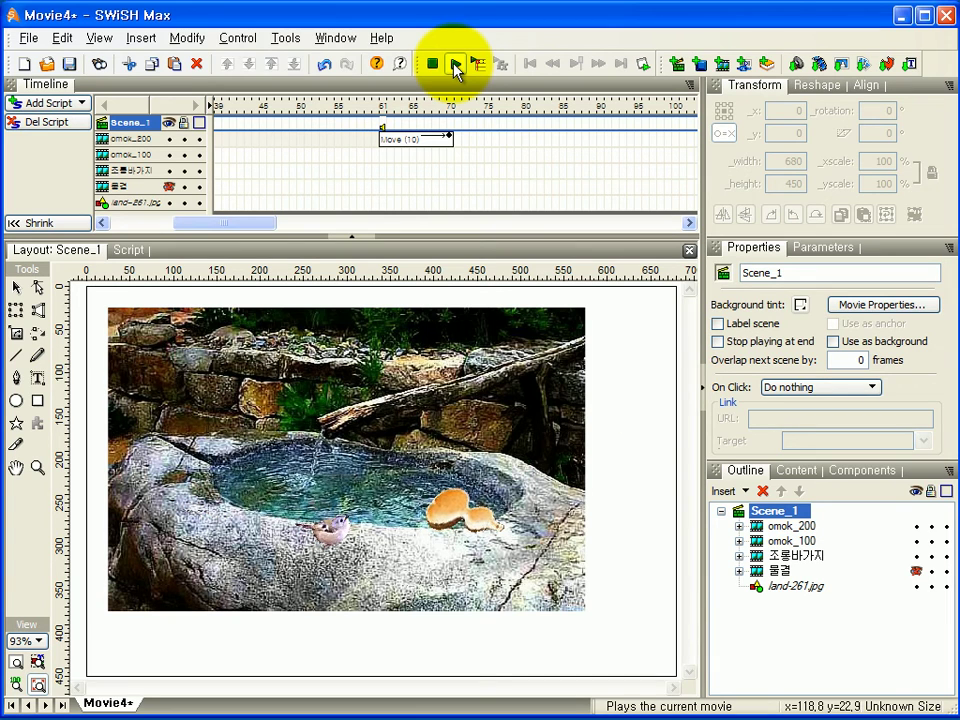
click(433, 66)
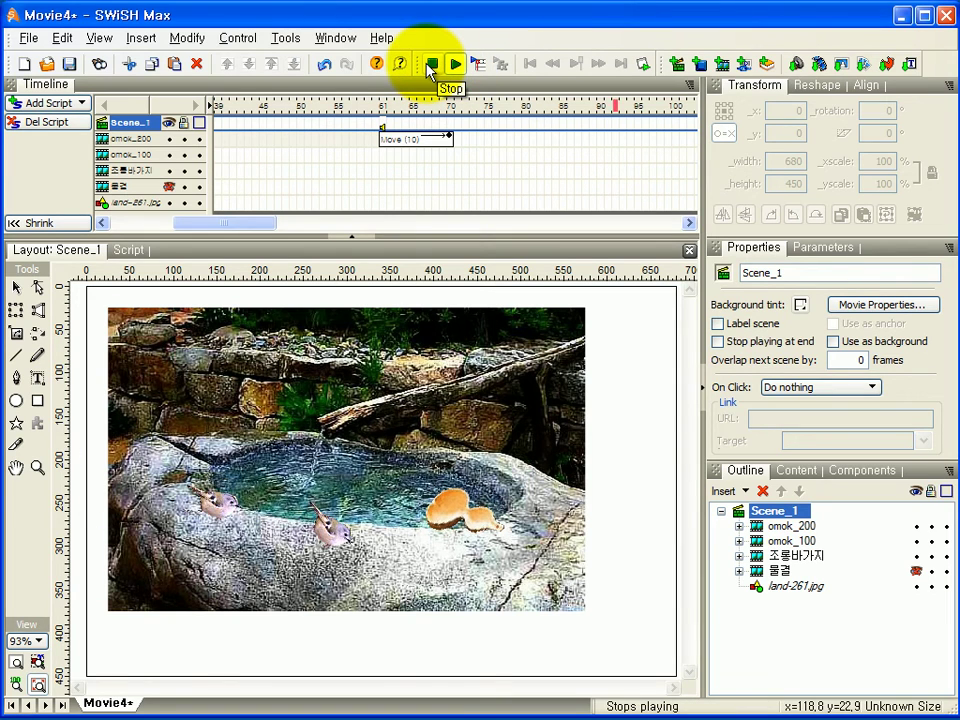
click(431, 66)
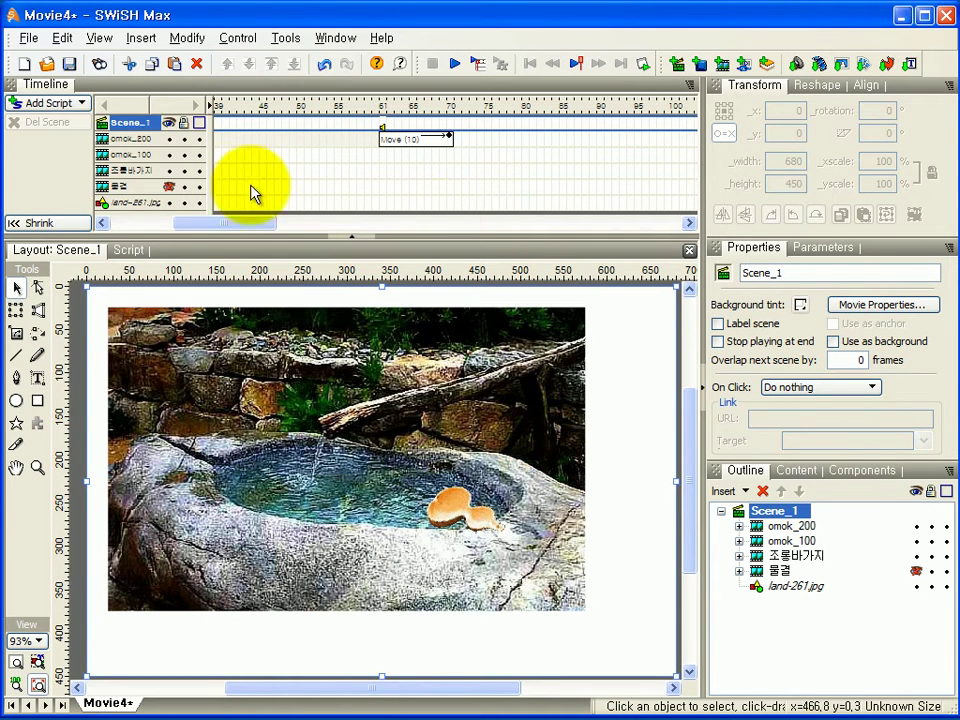
- Draw a rounded rectangle about 549 by 349 over the whole background image
scroll(351, 200, right, 1)
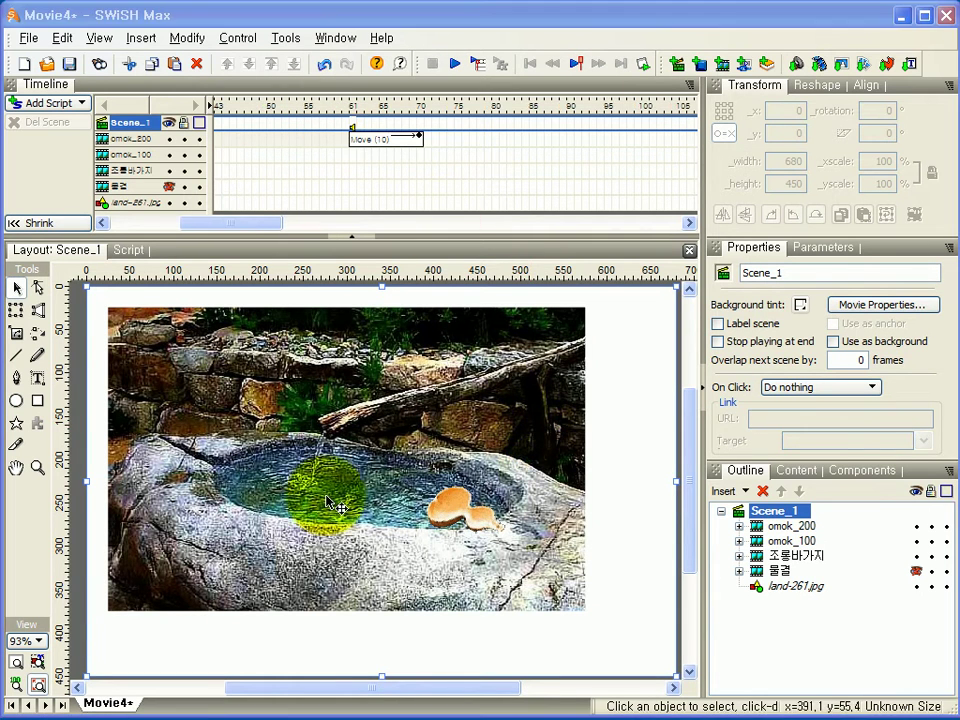
click(14, 427)
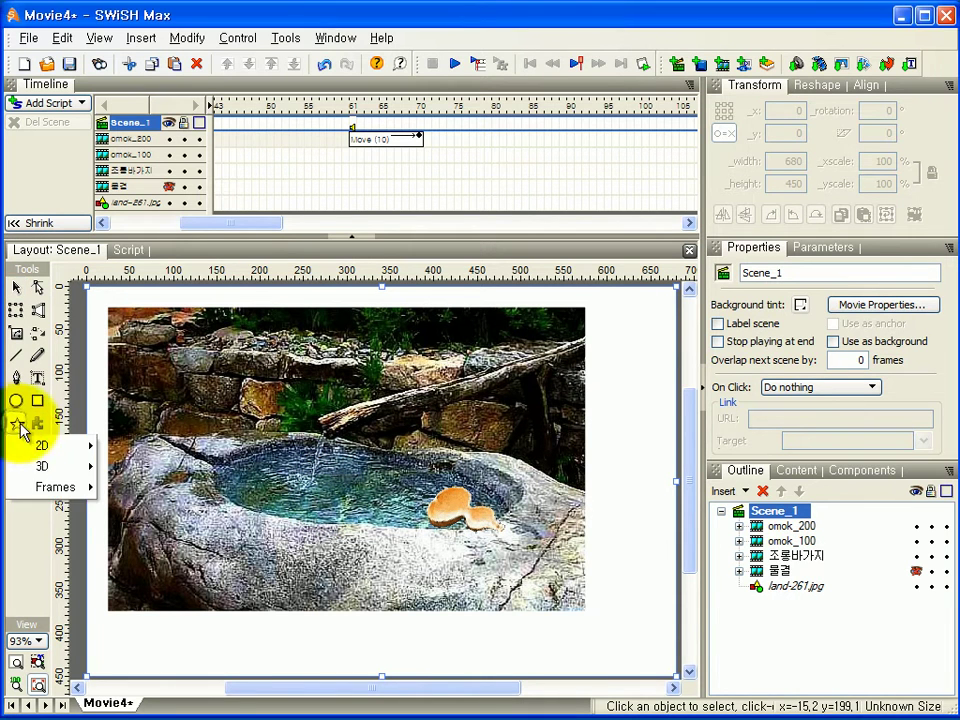
mouse_move(43, 452)
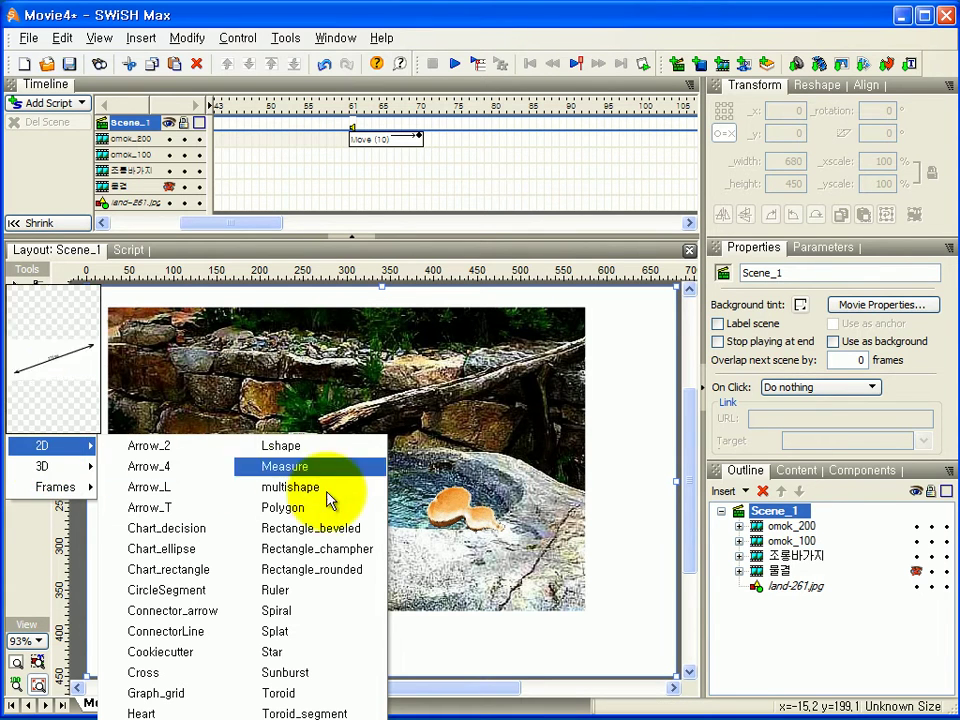
click(336, 574)
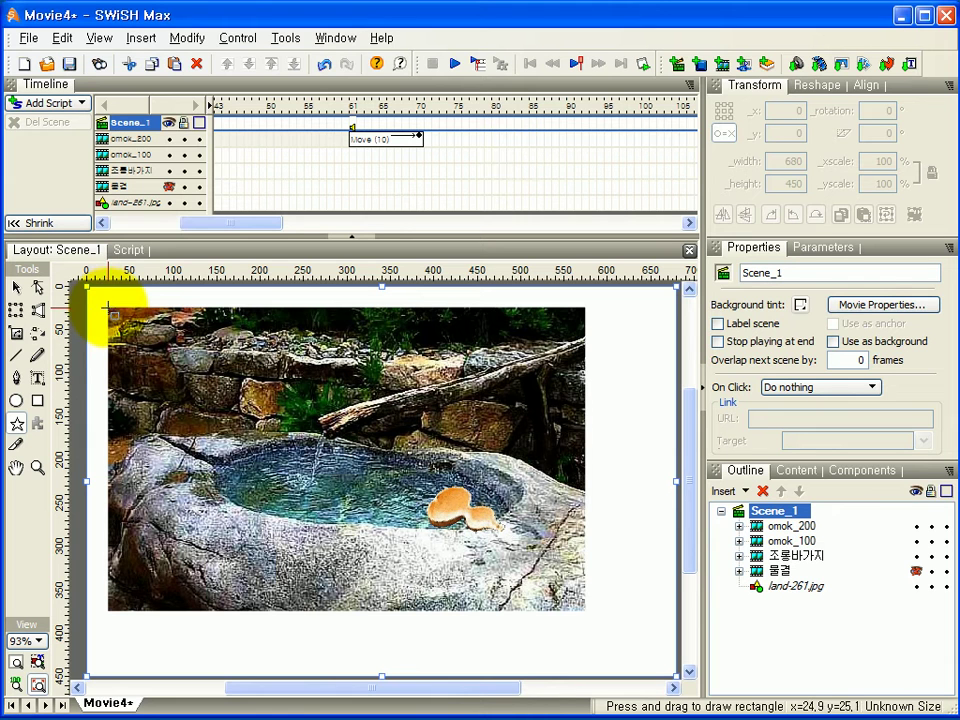
drag(107, 307, 586, 616)
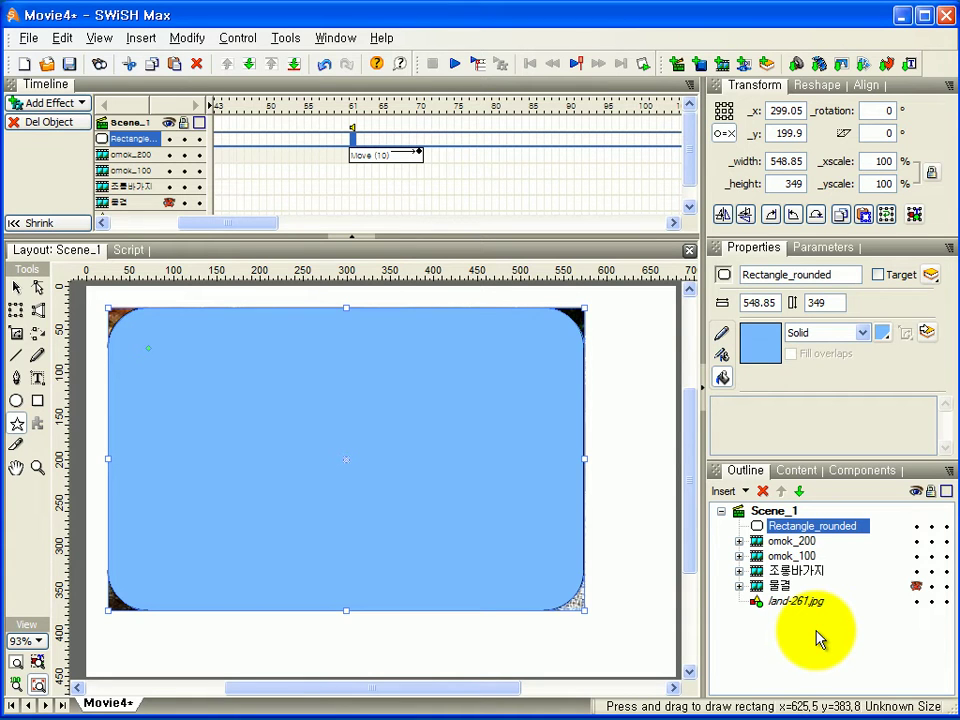
click(16, 290)
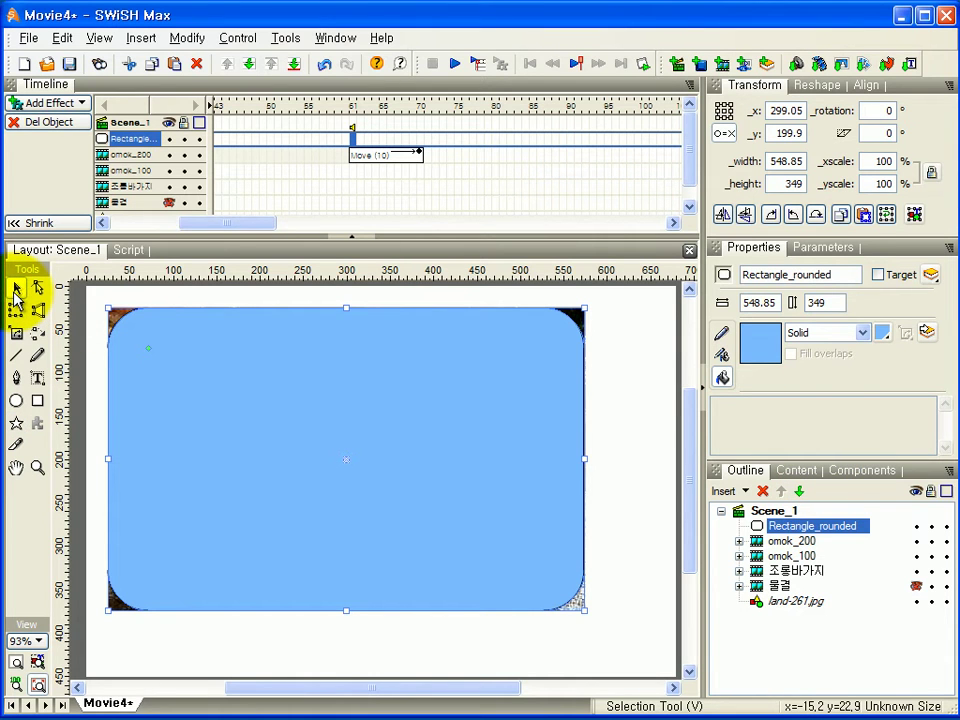
- Set the rounded rectangle's outline style to None
click(721, 336)
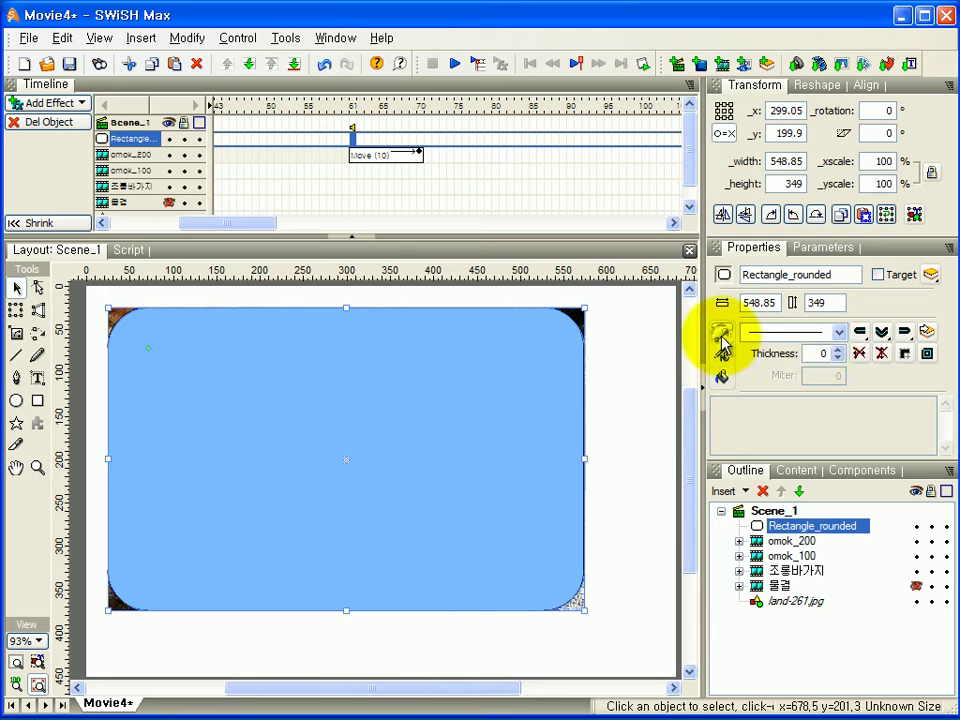
click(842, 333)
click(816, 354)
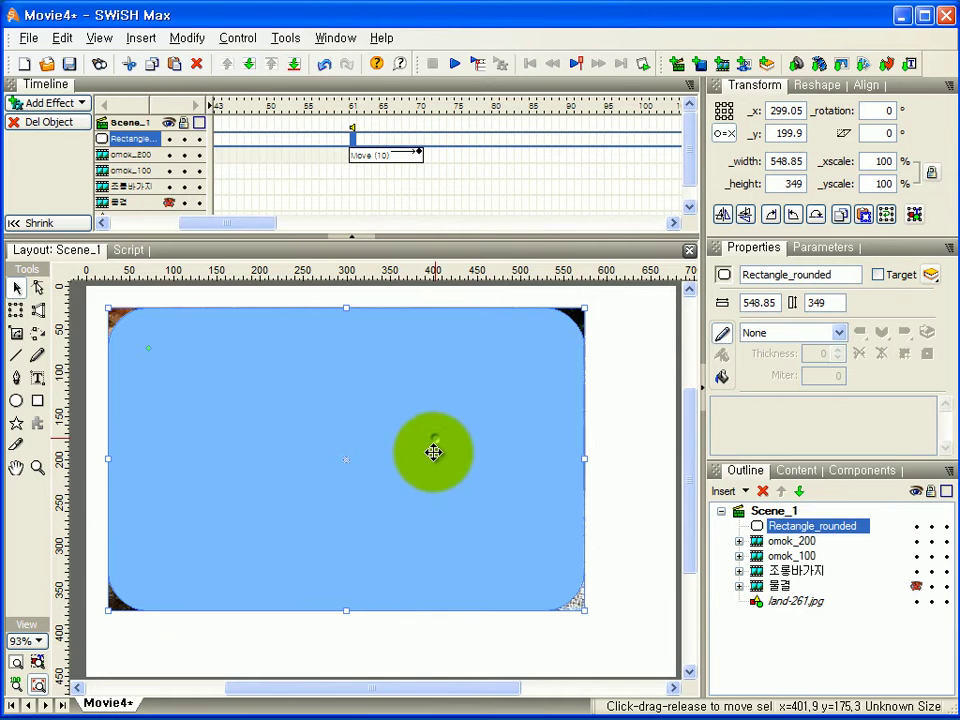
- Position the rounded rectangle at x 300, y 200 and set its size to 550 wide by 350 high
click(785, 110)
text(300)
key(Return)
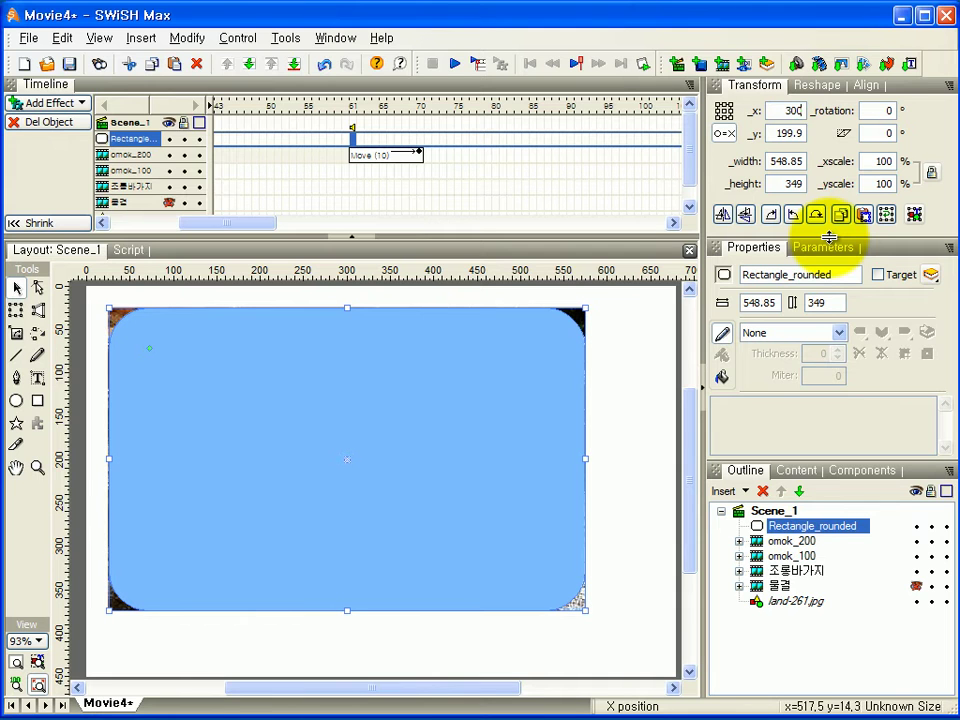
click(809, 132)
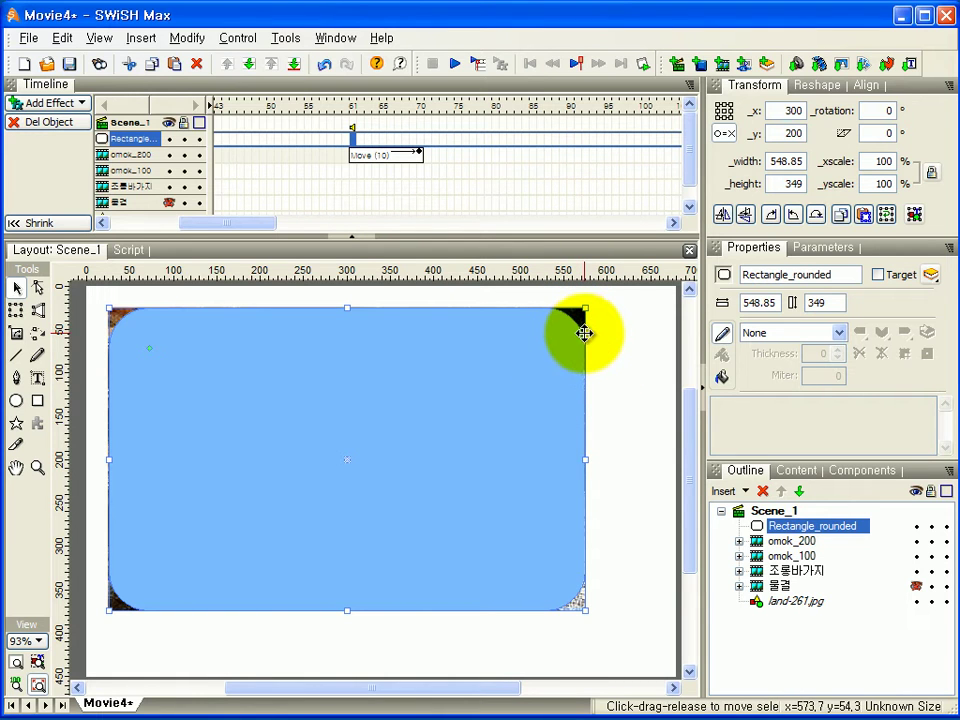
double_click(786, 161)
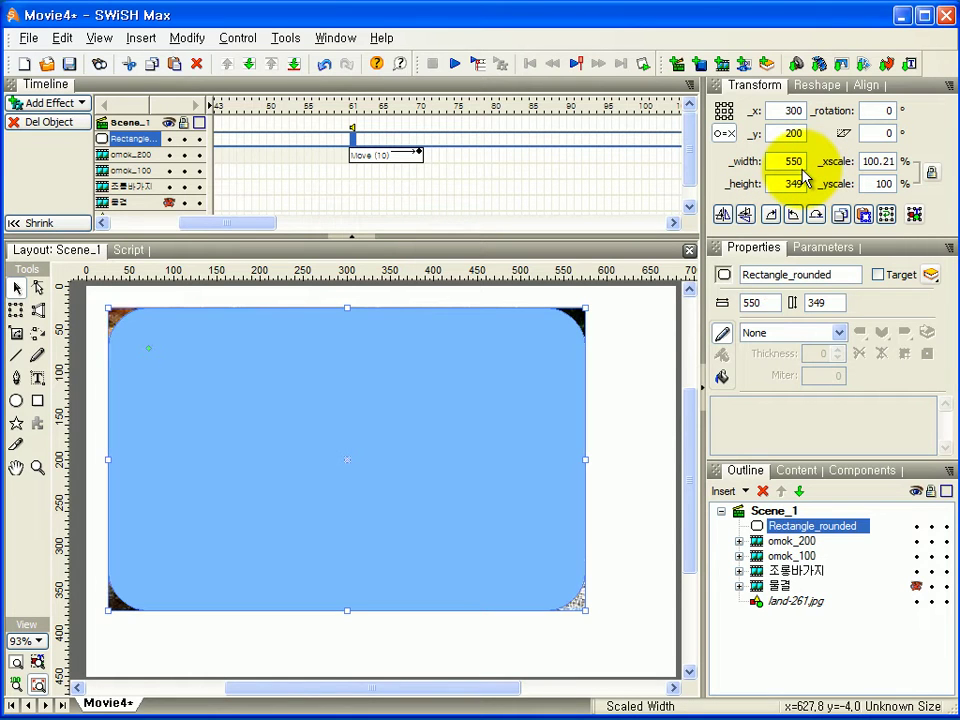
double_click(795, 184)
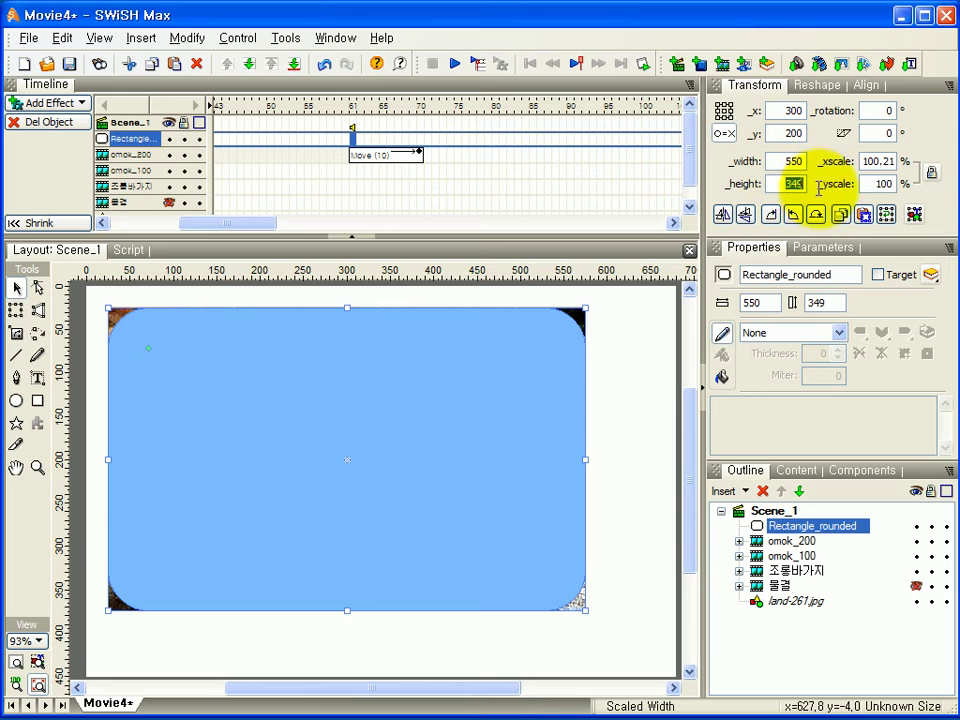
text(350)
key(Return)
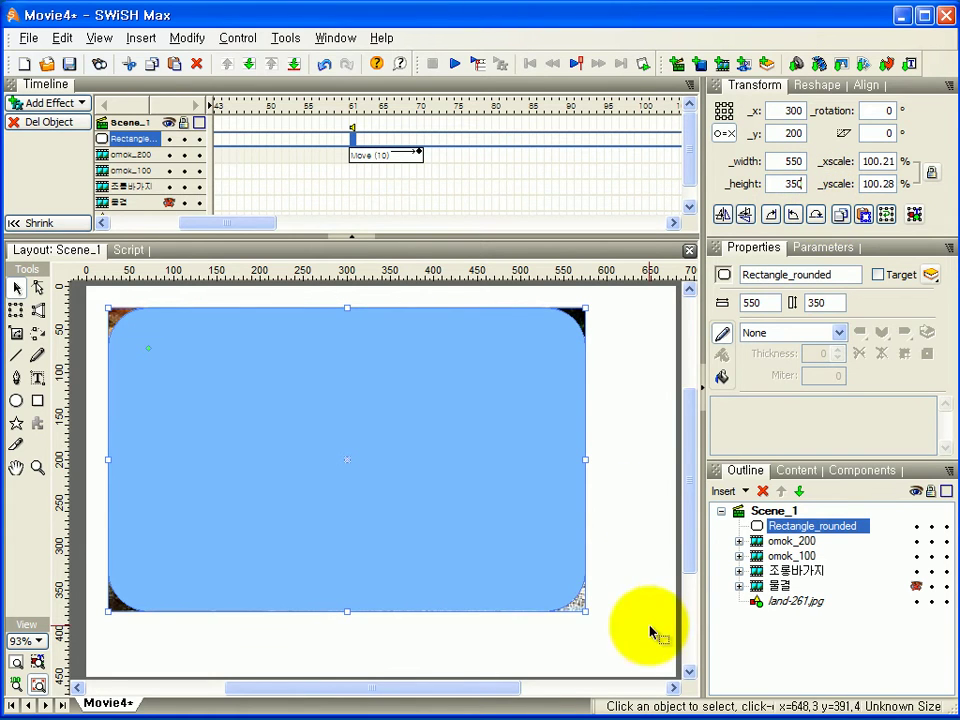
- Import the image backimg-G62.jpg into Scene_1
click(459, 424)
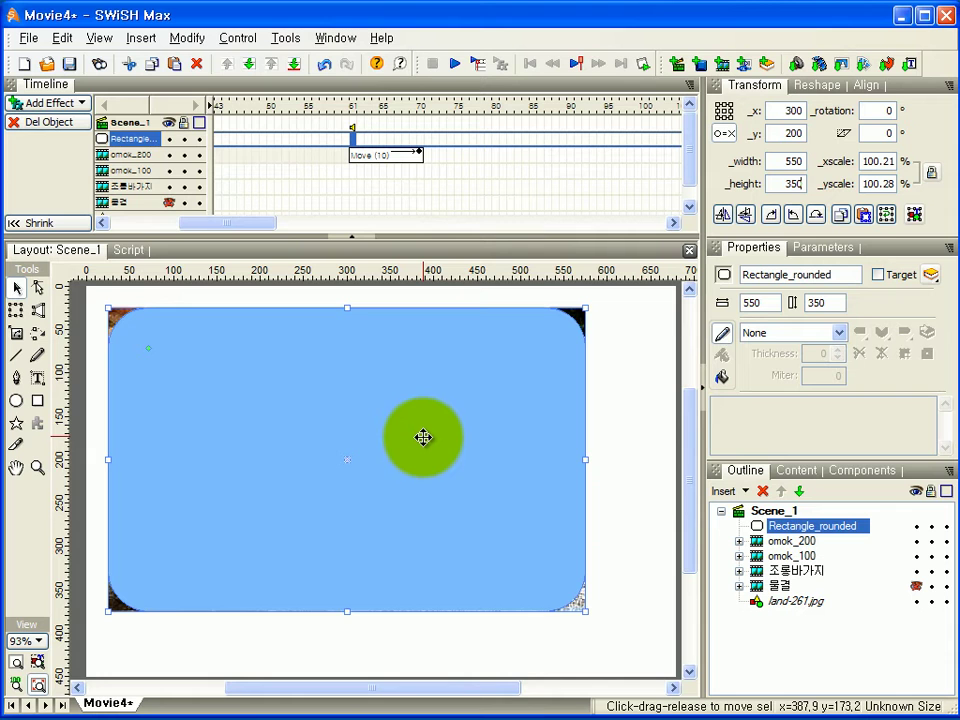
click(743, 497)
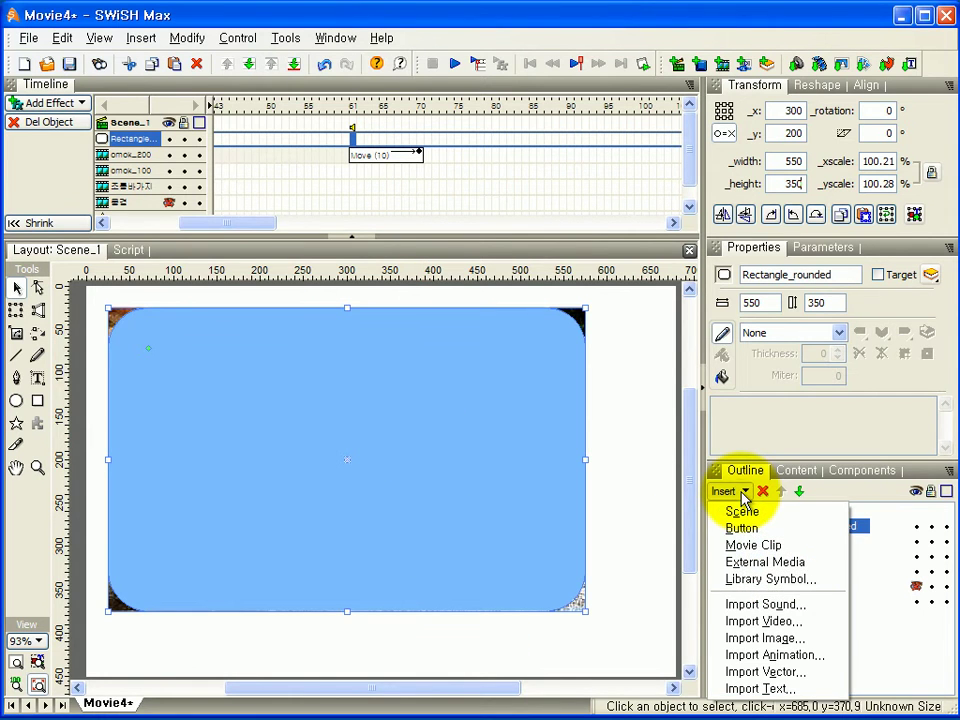
click(765, 638)
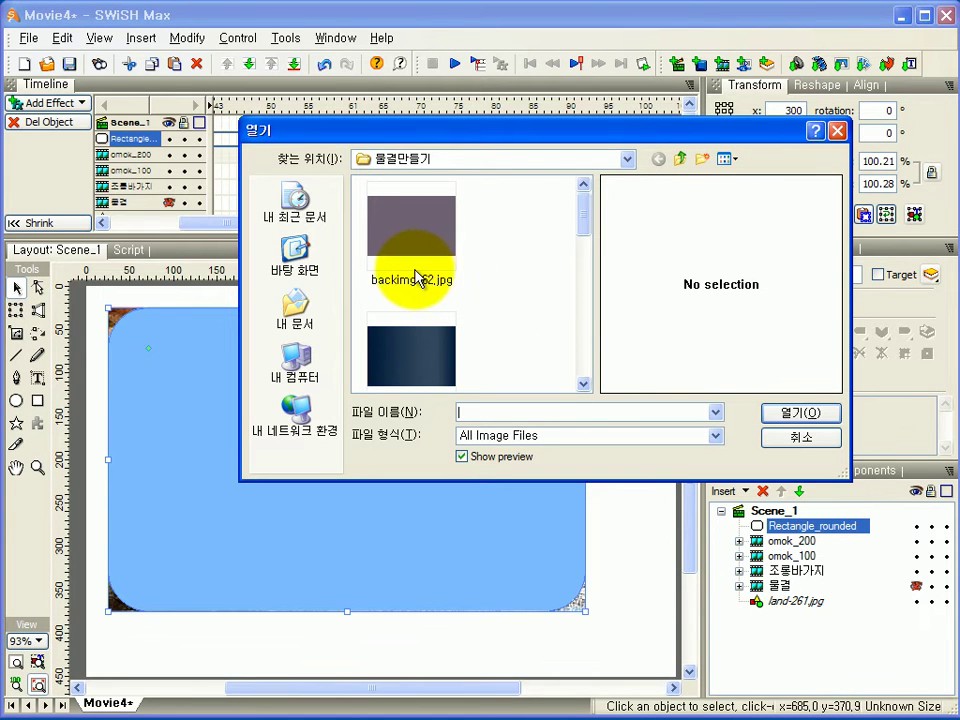
click(407, 236)
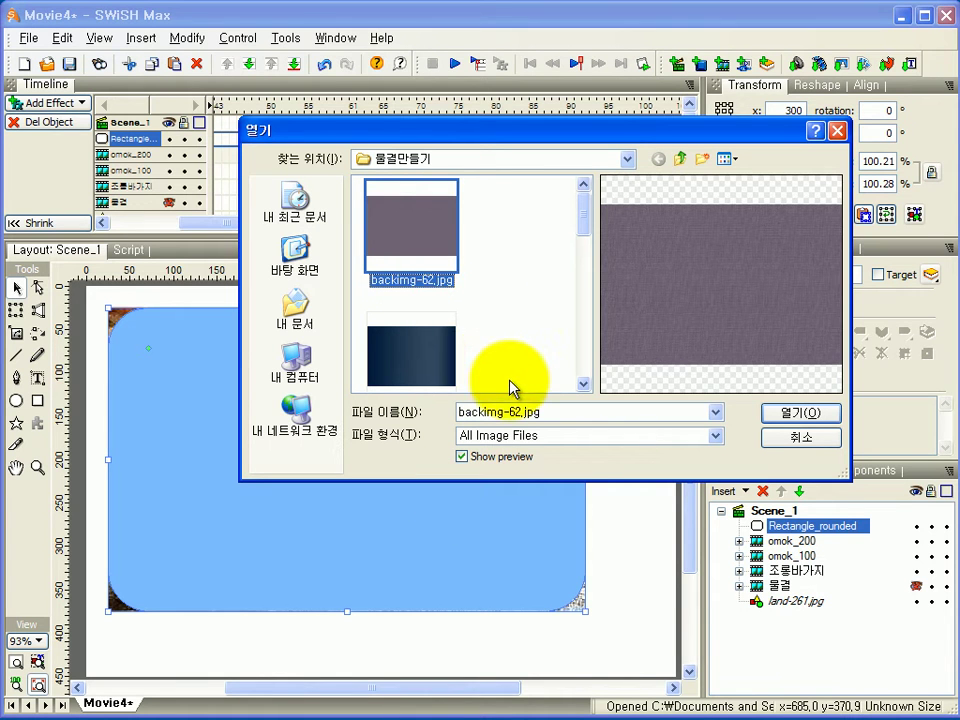
scroll(519, 282, down, 2)
scroll(519, 282, up, 1)
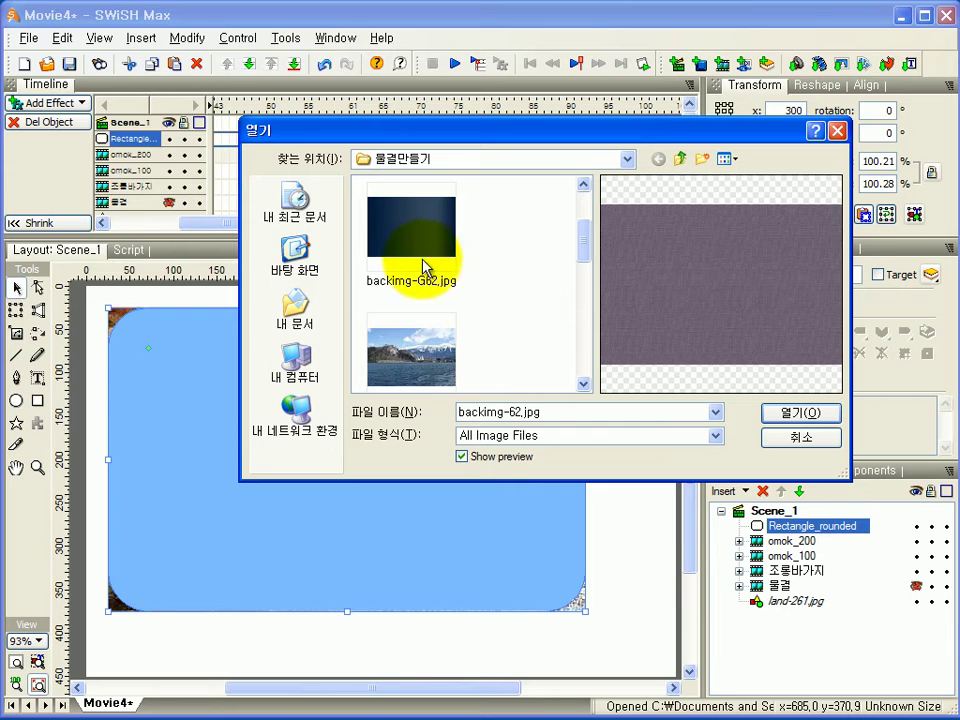
click(410, 230)
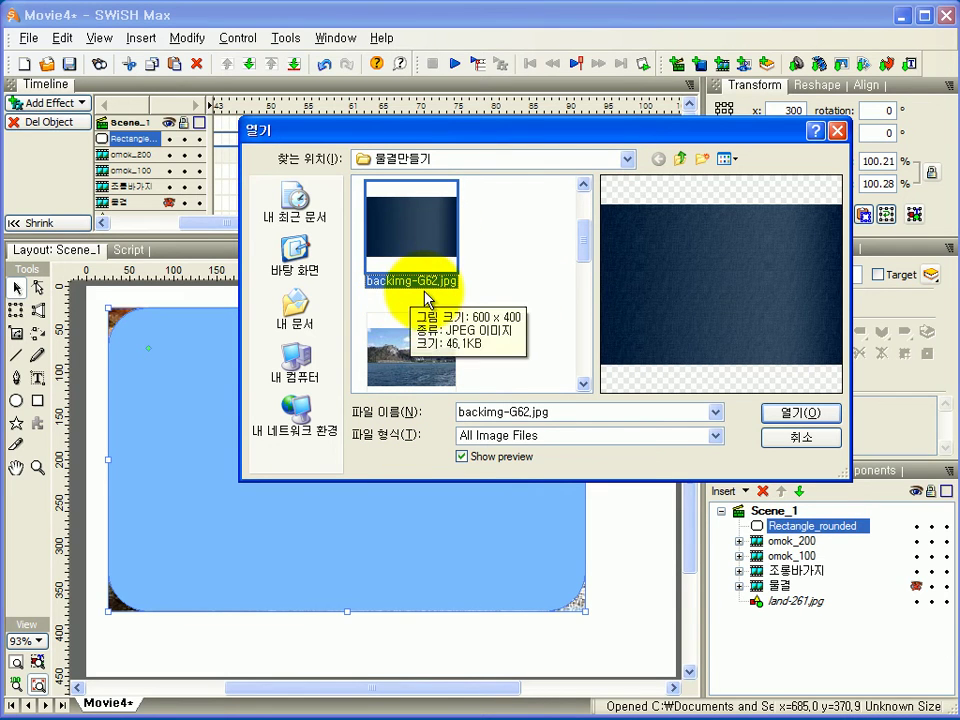
click(790, 413)
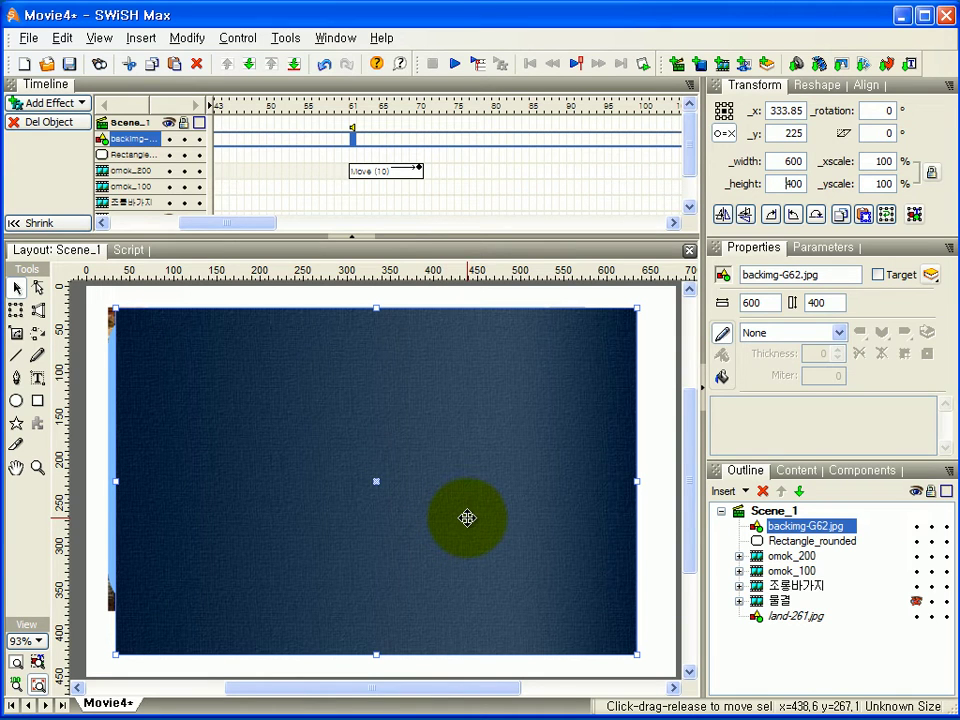
- Resize the imported backimg-G62.jpg image to 700 wide by 450 high
click(785, 161)
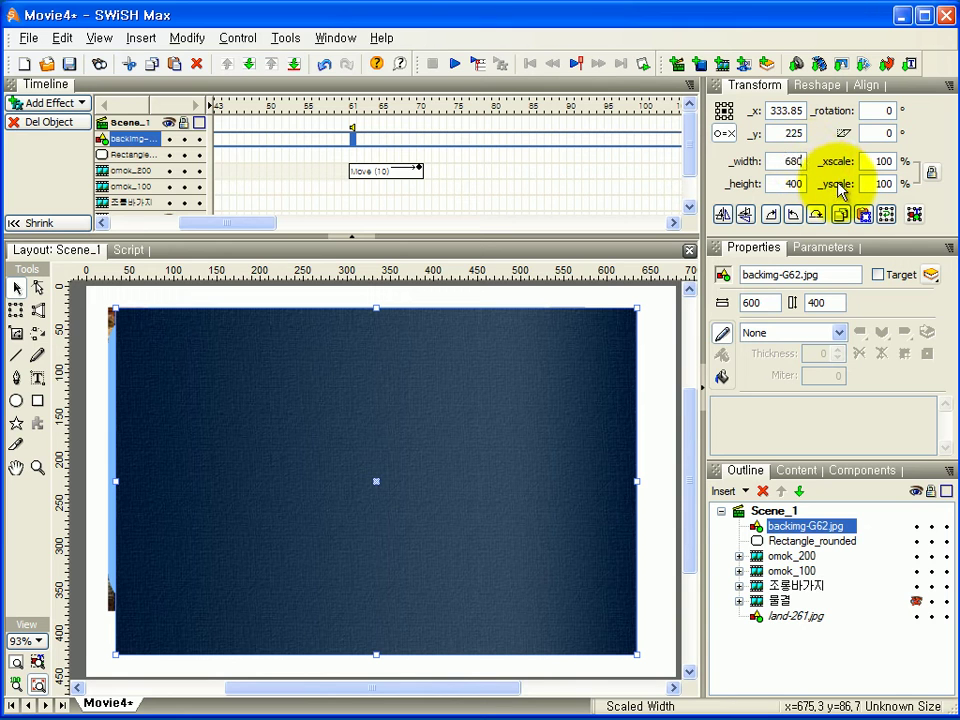
text(680)
key(Return)
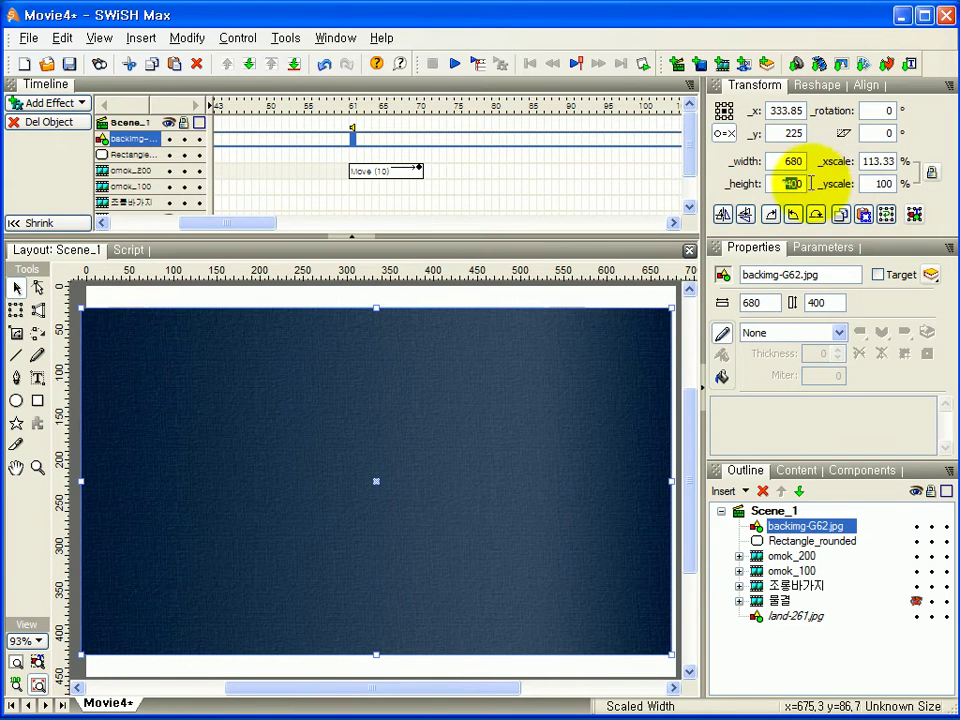
key(Return)
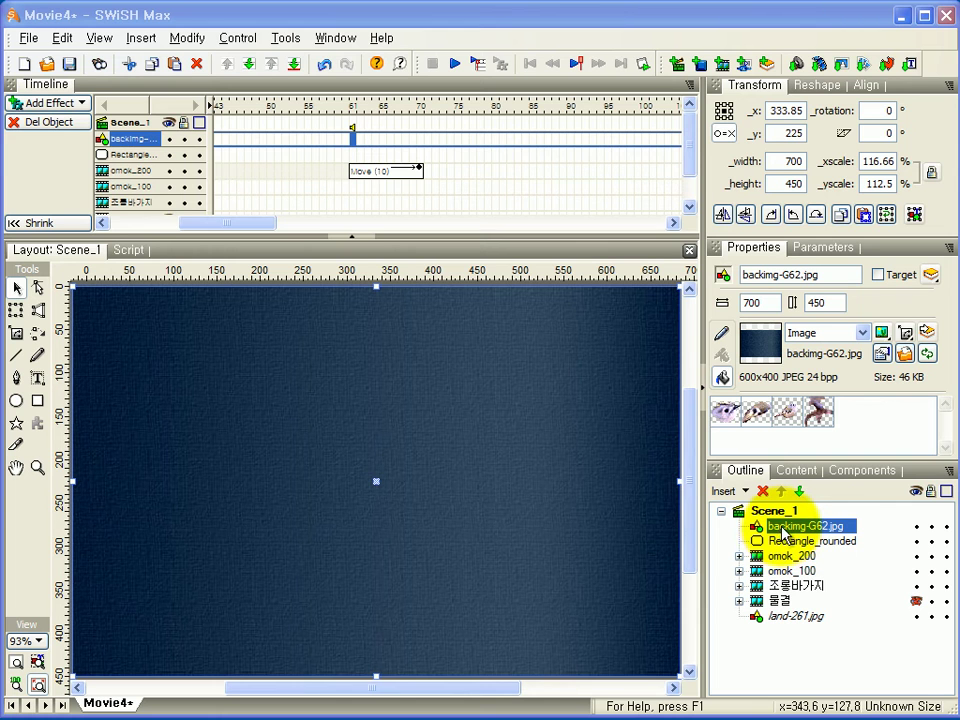
- Move backimg-G62.jpg below Rectangle_rounded in the object order and select both objects together
drag(785, 533, 787, 547)
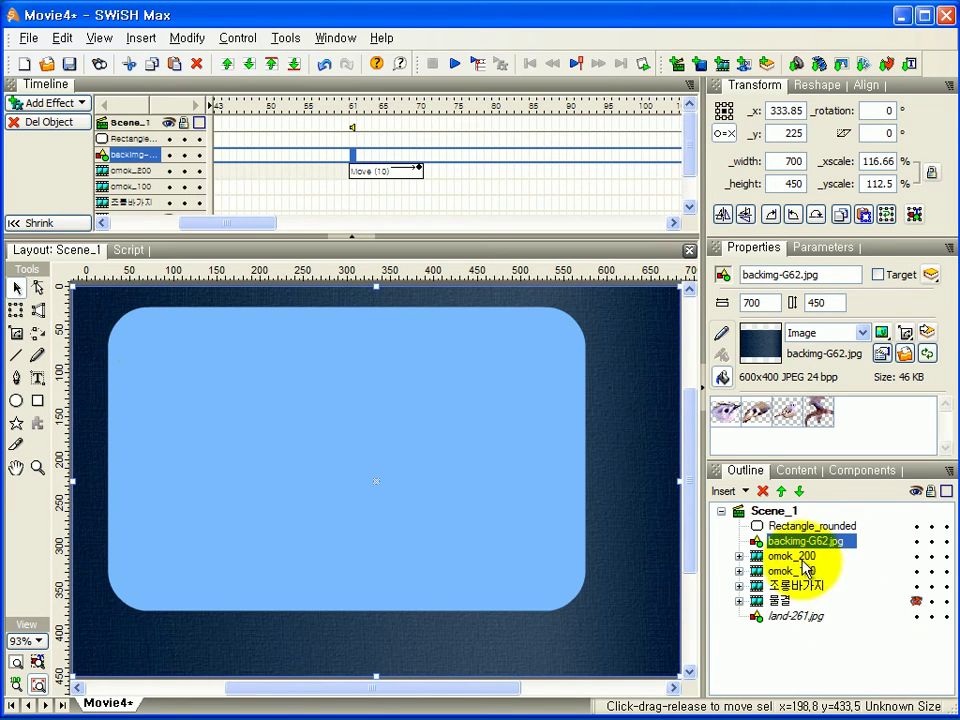
ctrl+click(779, 527)
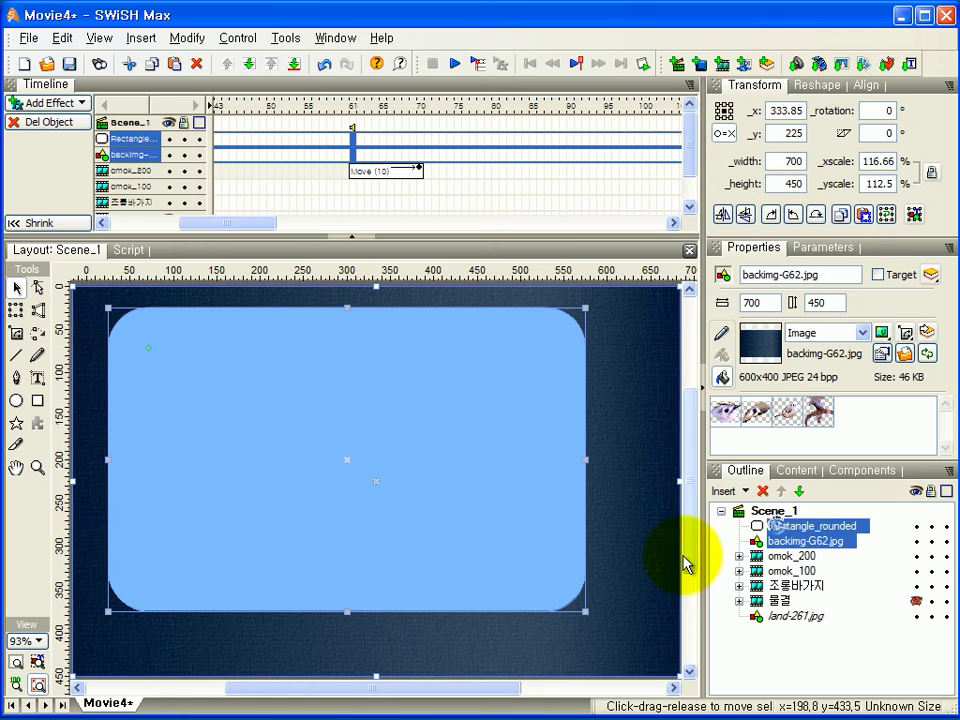
ctrl+click(783, 542)
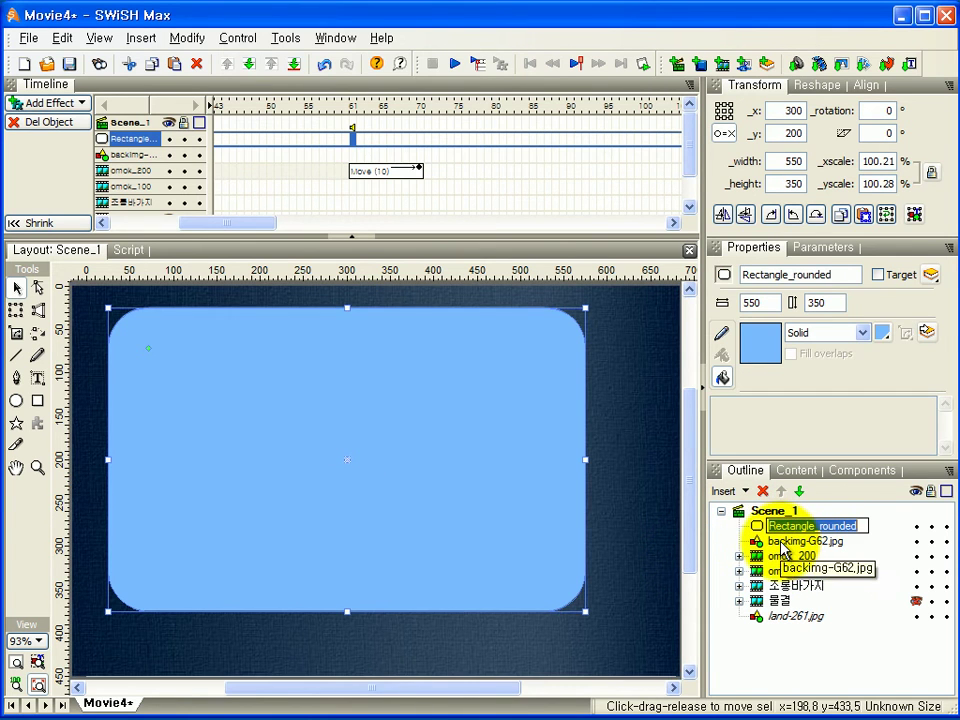
ctrl+click(776, 542)
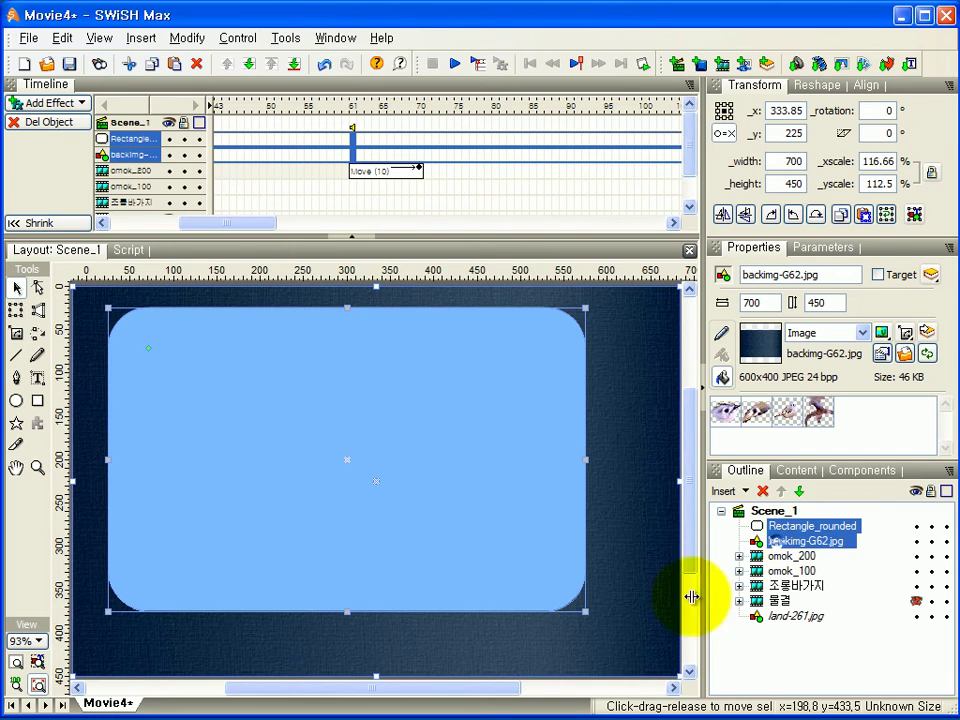
- Group the rounded rectangle and backimg-G62.jpg as a shape, choosing to make overlapped regions with the same fill style empty
right_click(786, 535)
mouse_move(789, 636)
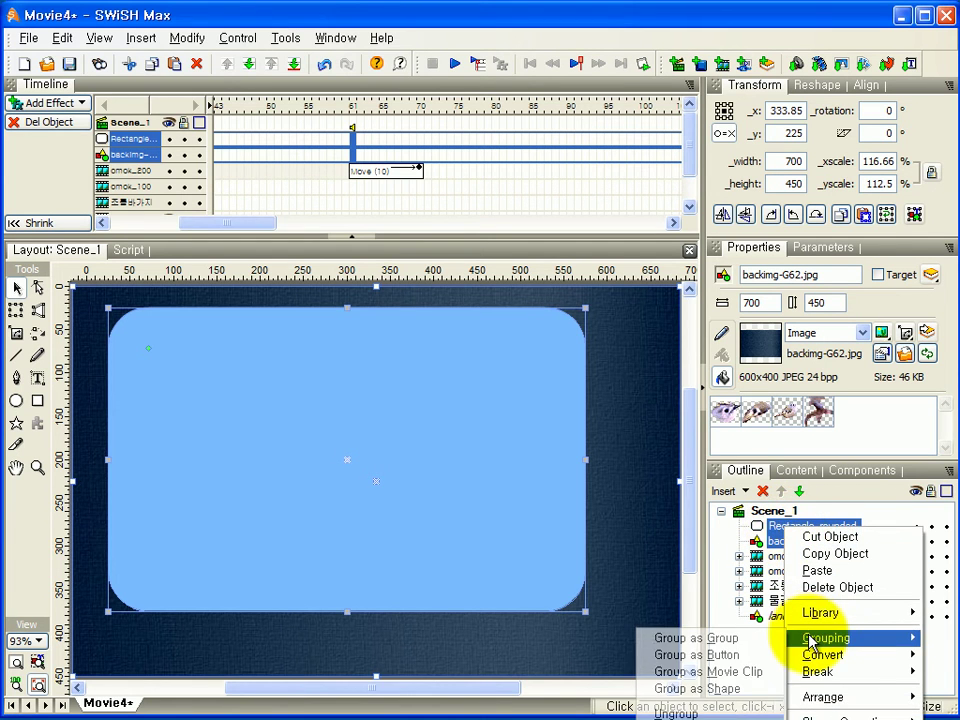
click(660, 690)
drag(579, 326, 523, 122)
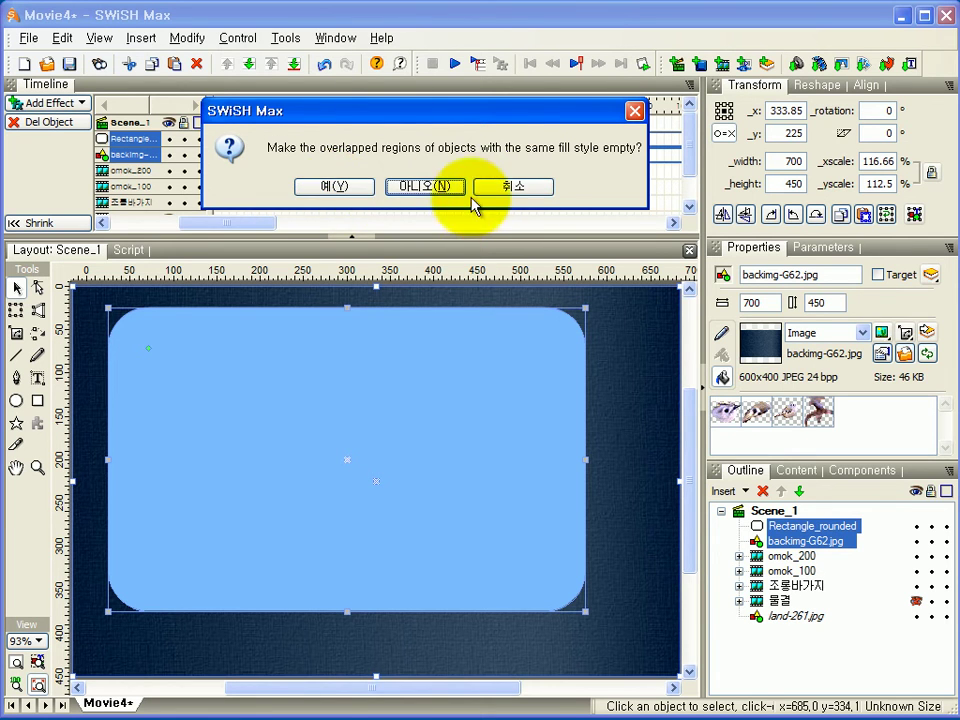
drag(432, 112, 442, 172)
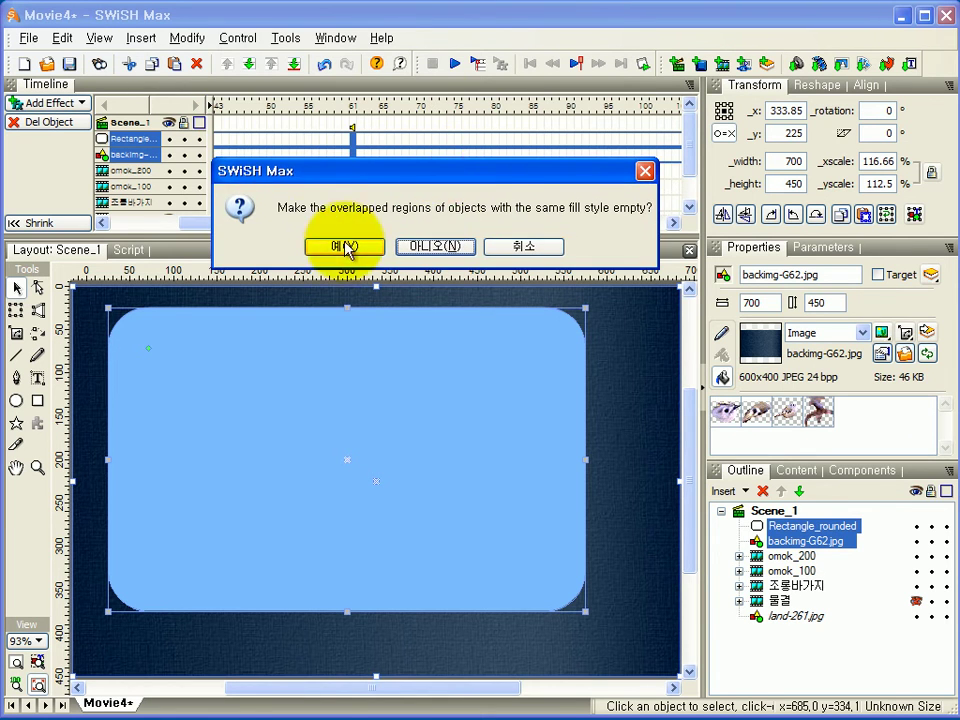
click(392, 405)
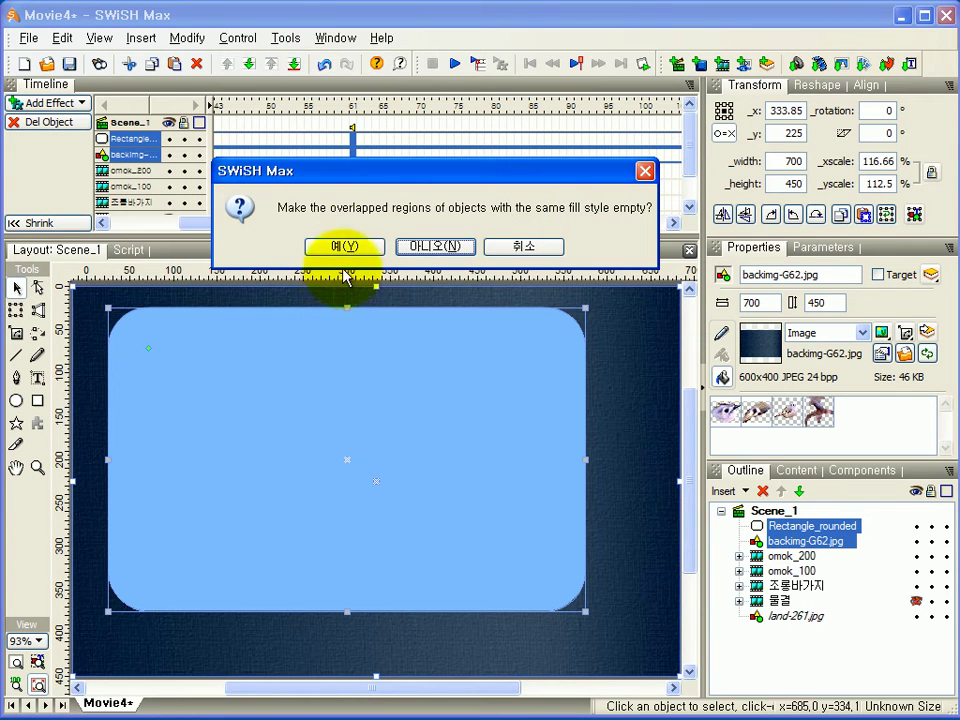
drag(381, 176, 321, 180)
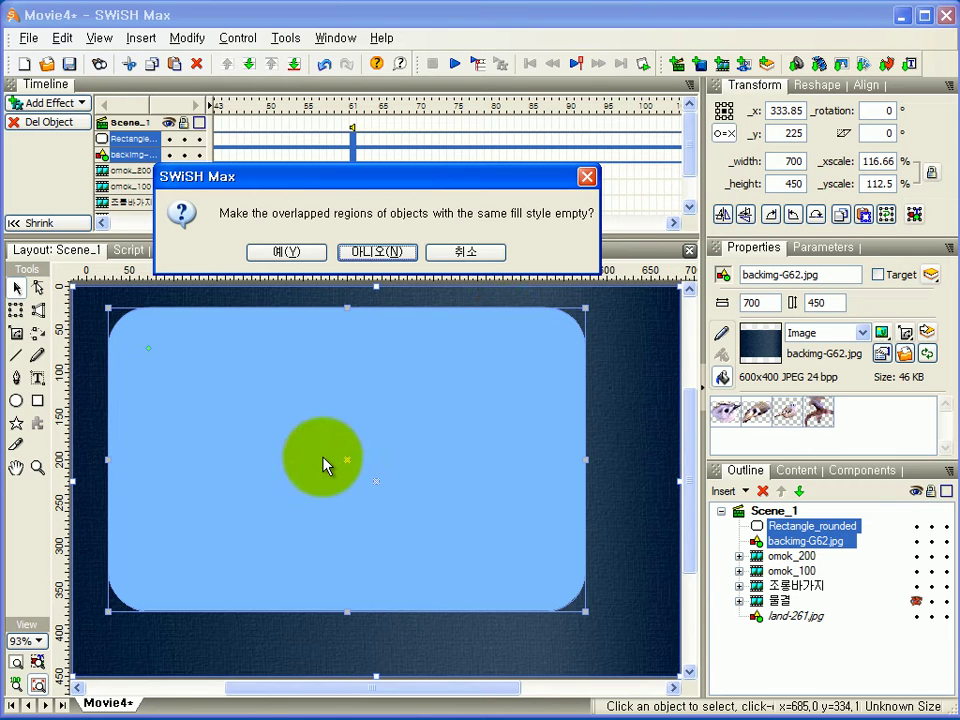
click(295, 252)
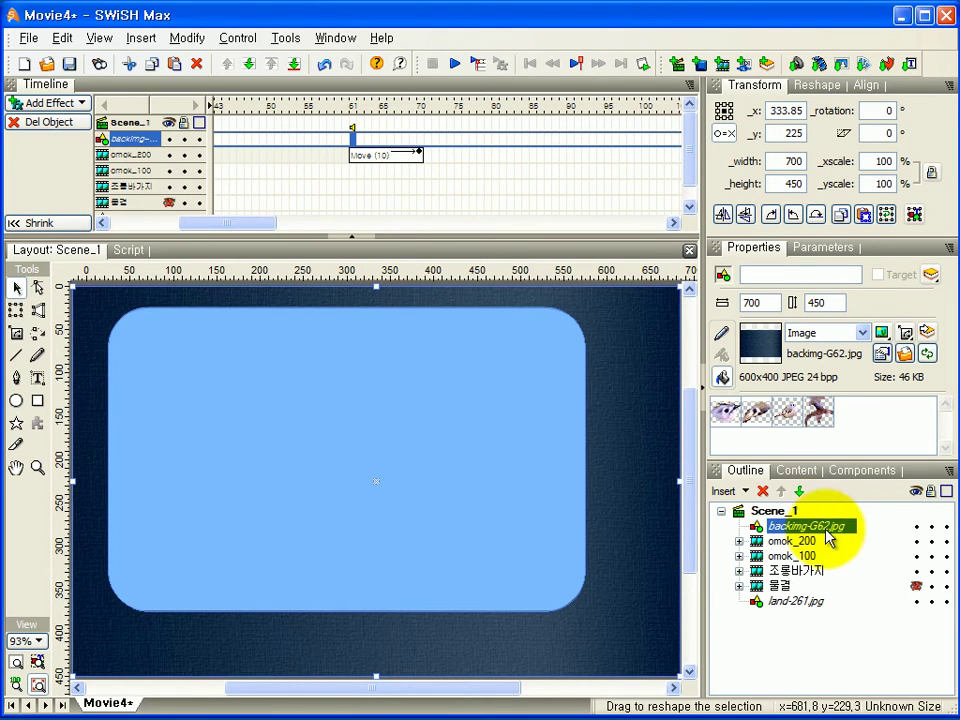
- Cut the rounded window out of the grouped shape by setting its fill to None and reapplying the Image fill
click(865, 336)
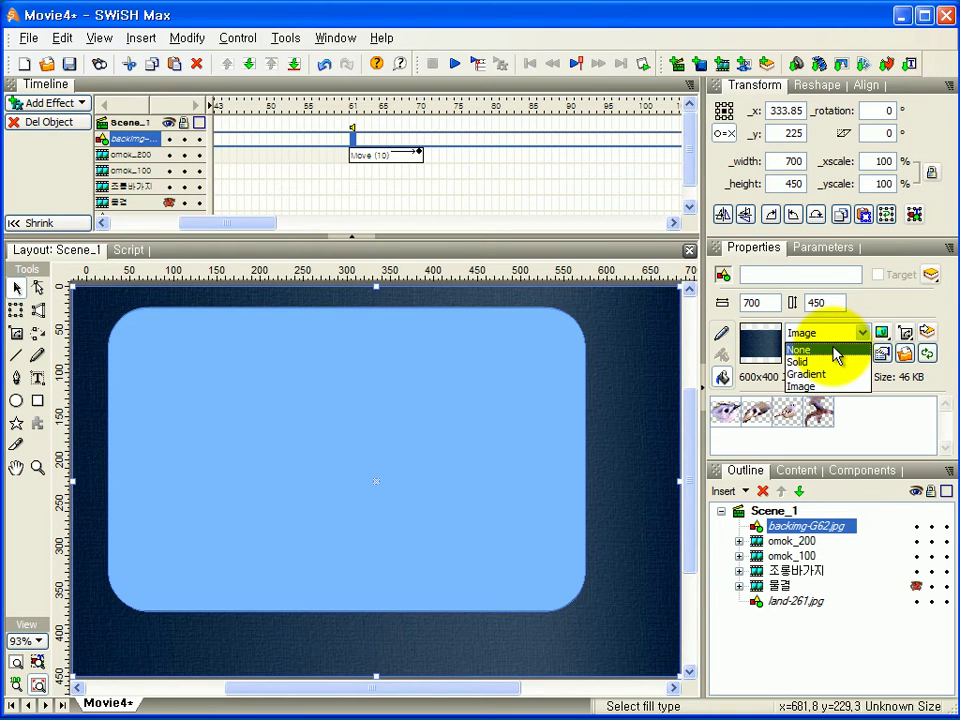
click(836, 352)
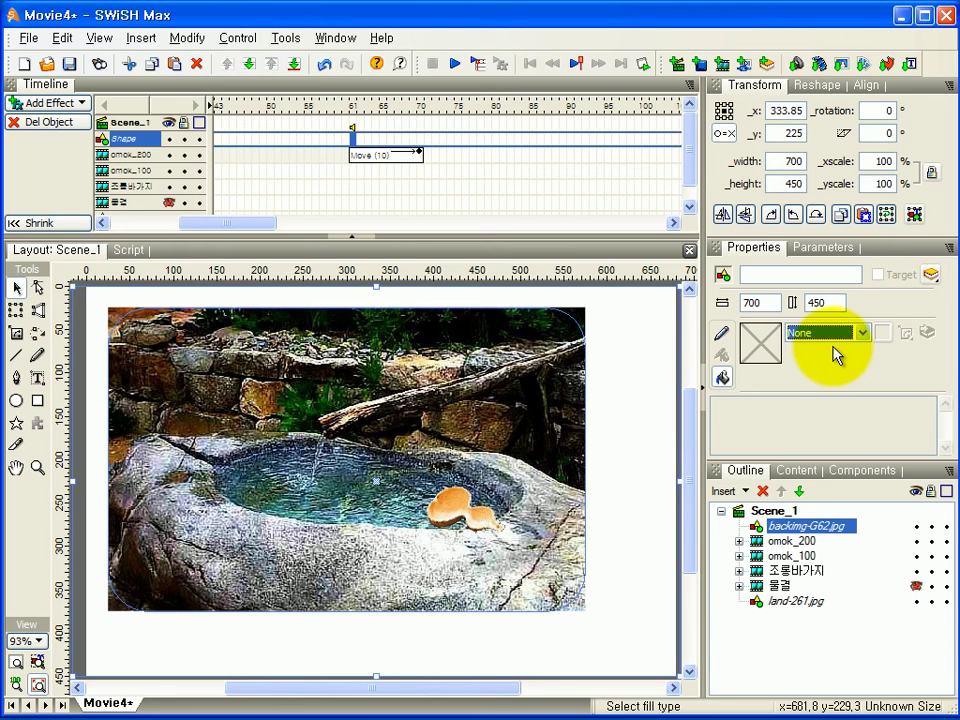
click(861, 334)
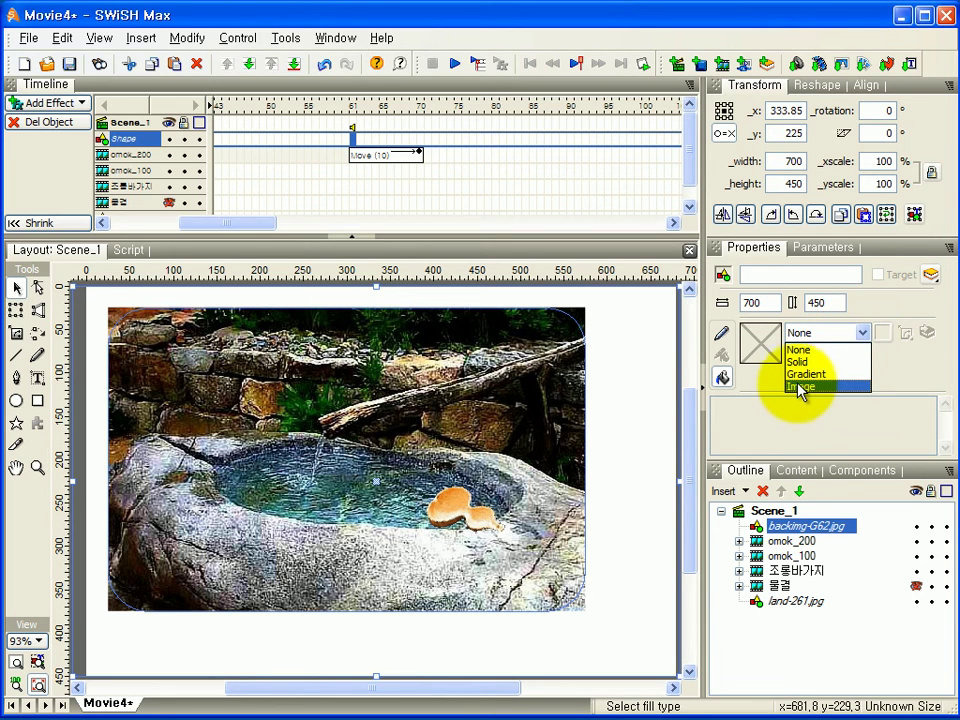
click(800, 386)
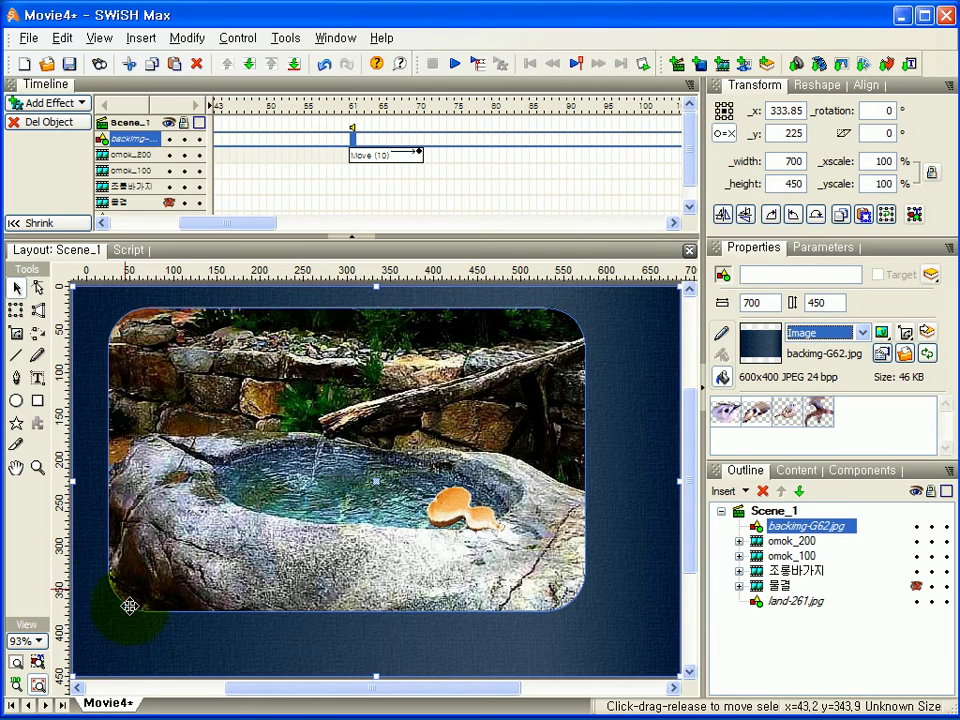
click(500, 603)
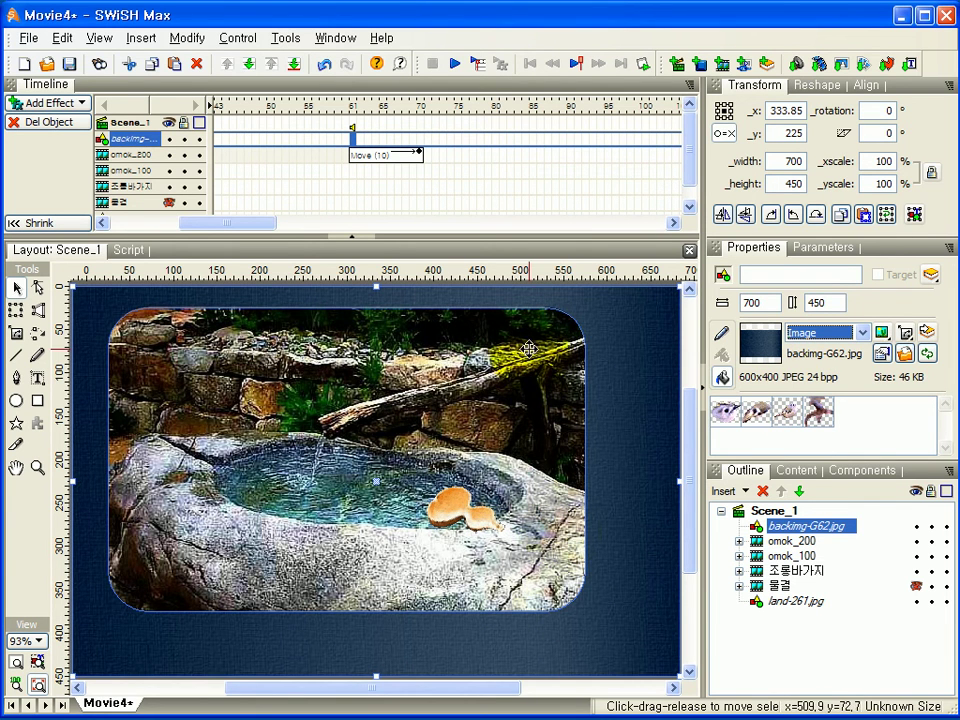
click(113, 598)
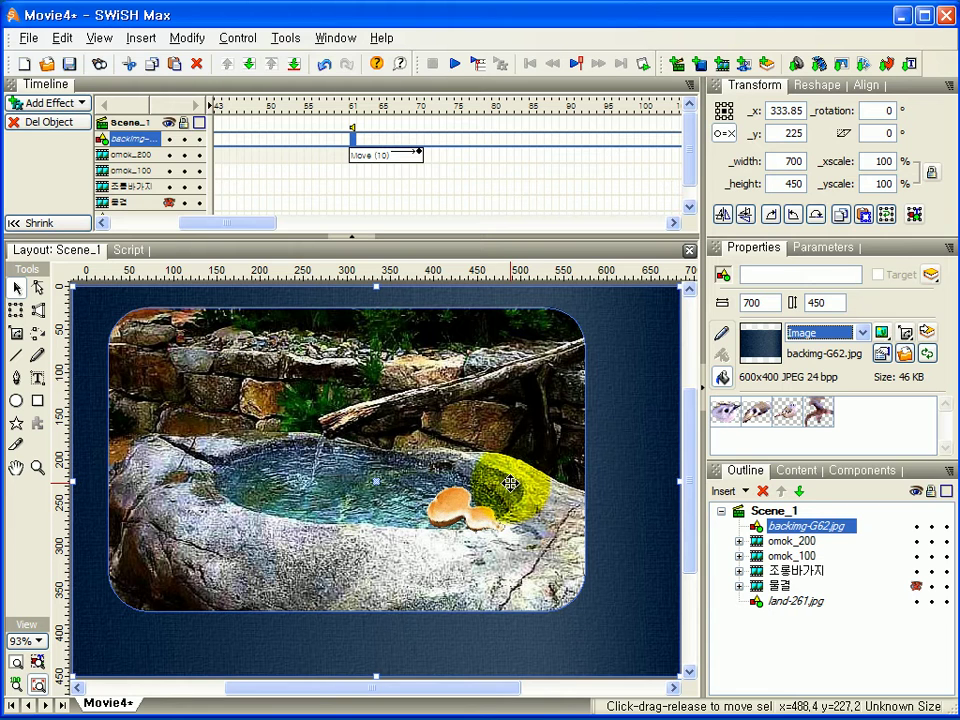
- Give the grouped frame shape a solid line stroke with a thickness of 1
click(724, 338)
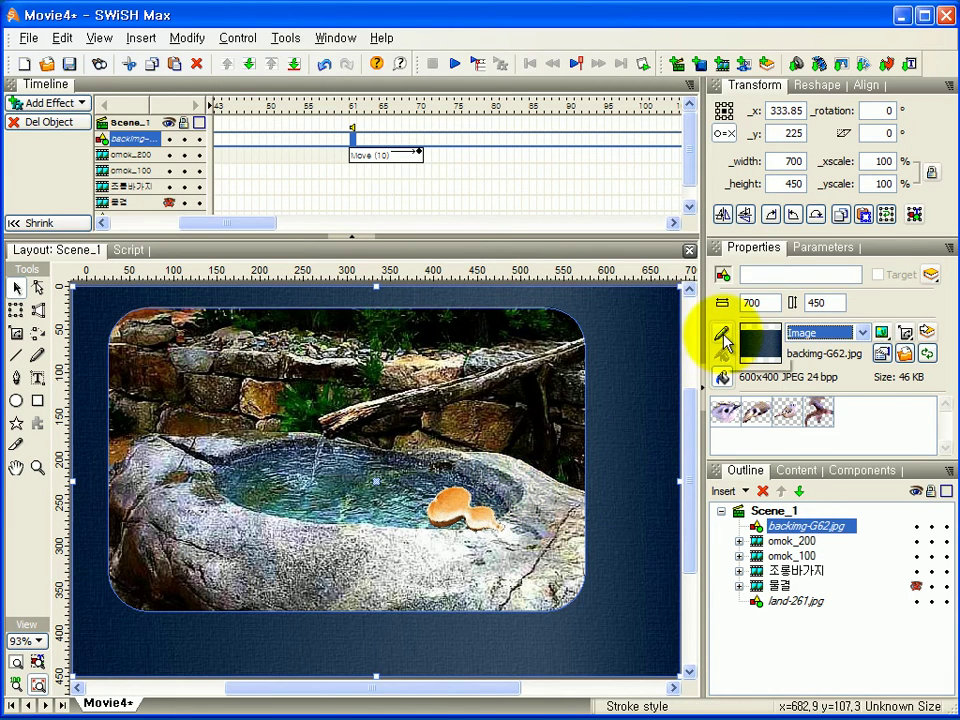
click(724, 340)
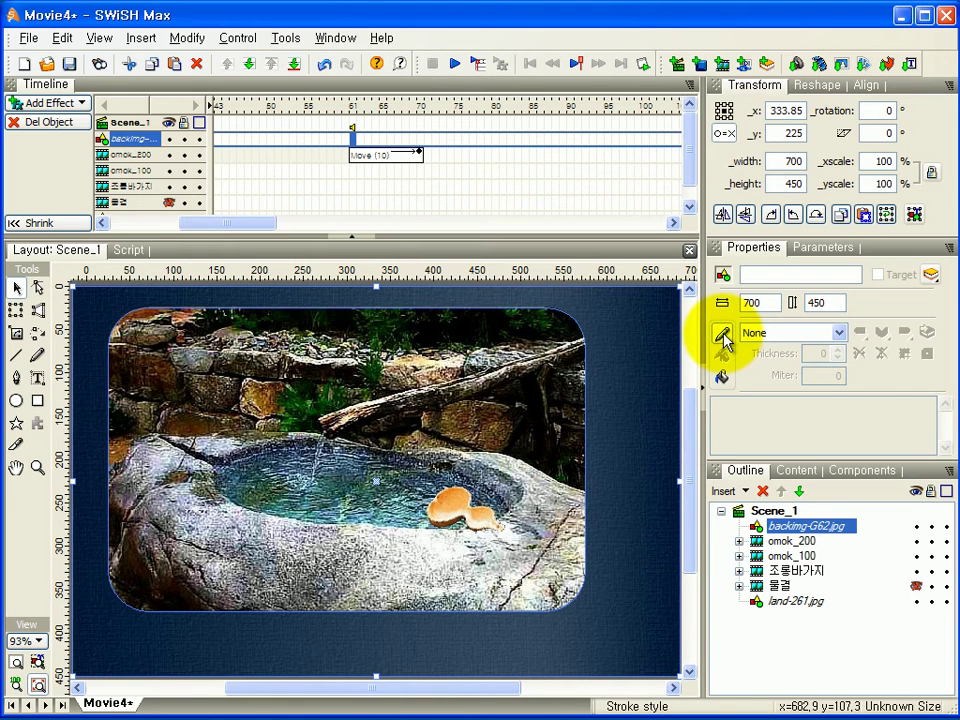
click(839, 333)
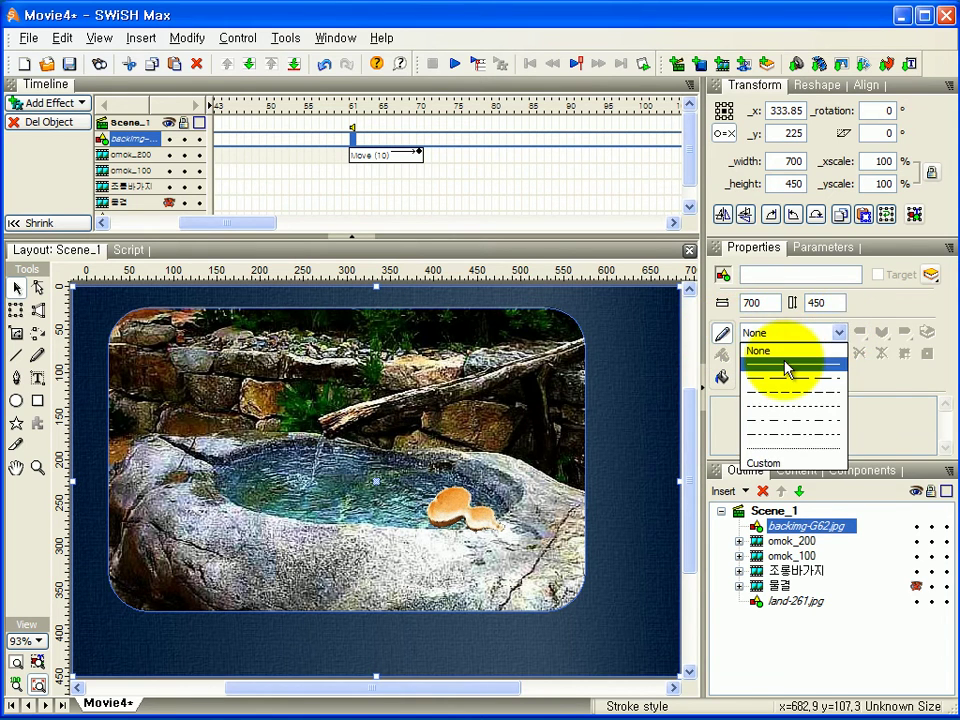
click(787, 367)
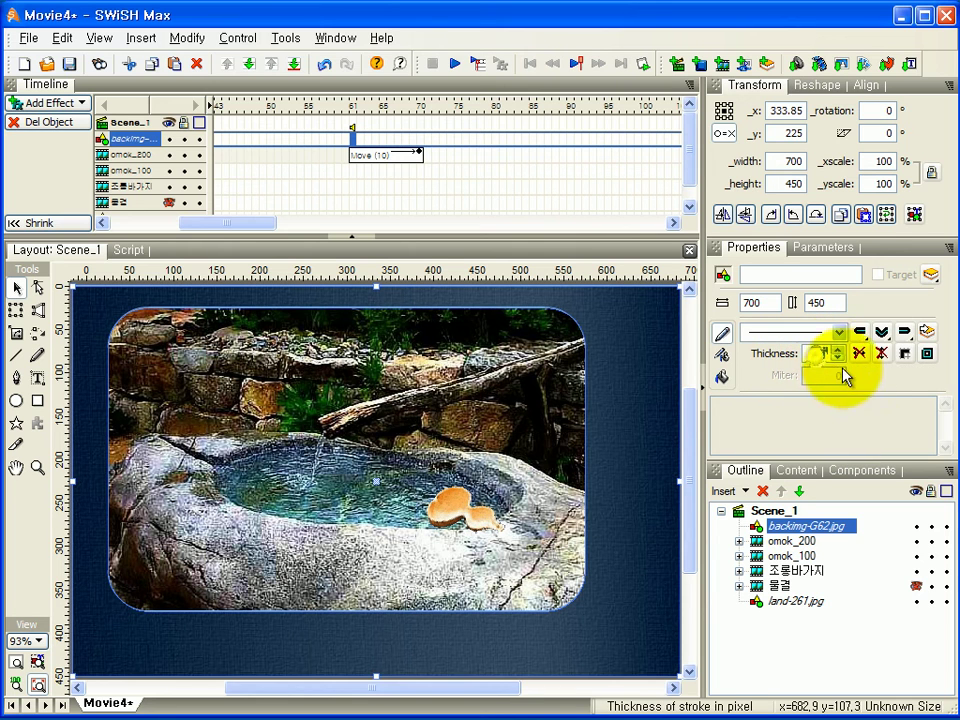
text(1)
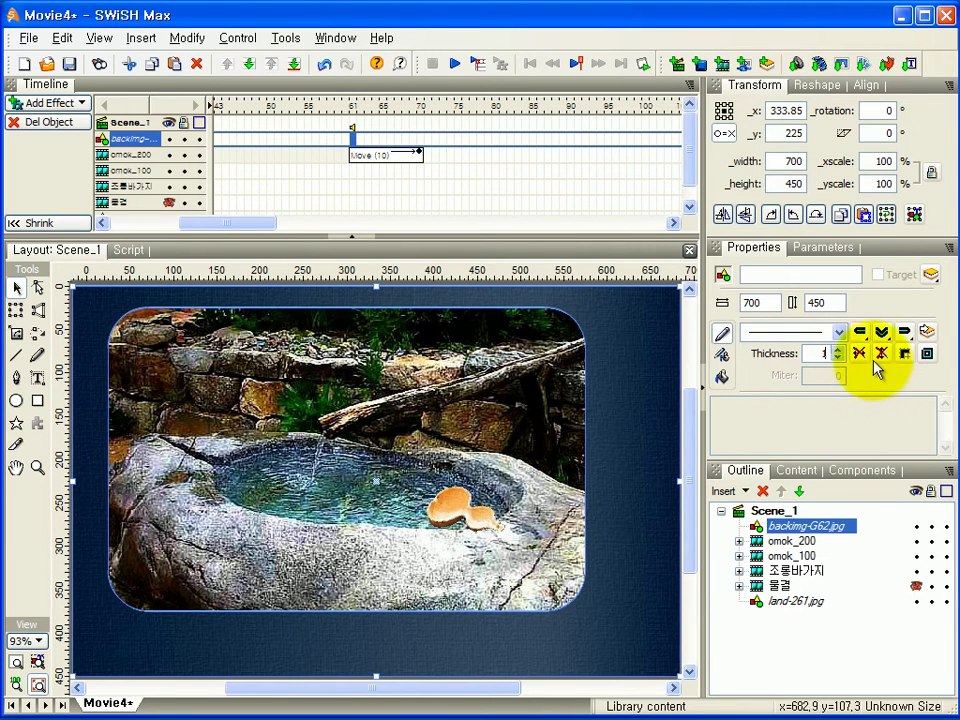
- Colour the frame shape's solid stroke orange with the hex value FF9900
click(721, 357)
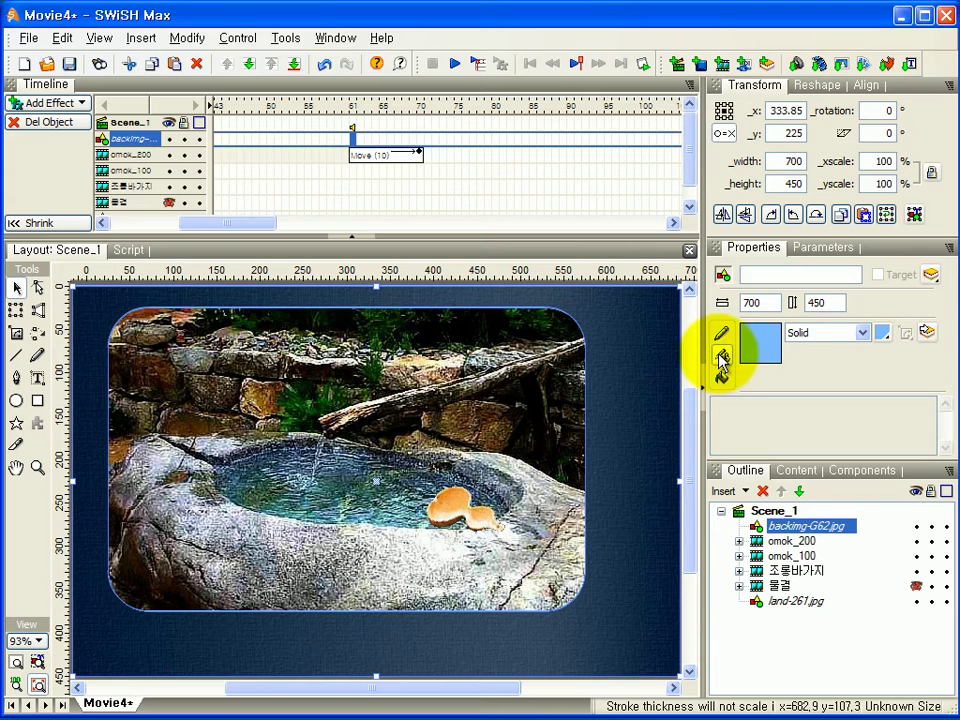
click(883, 333)
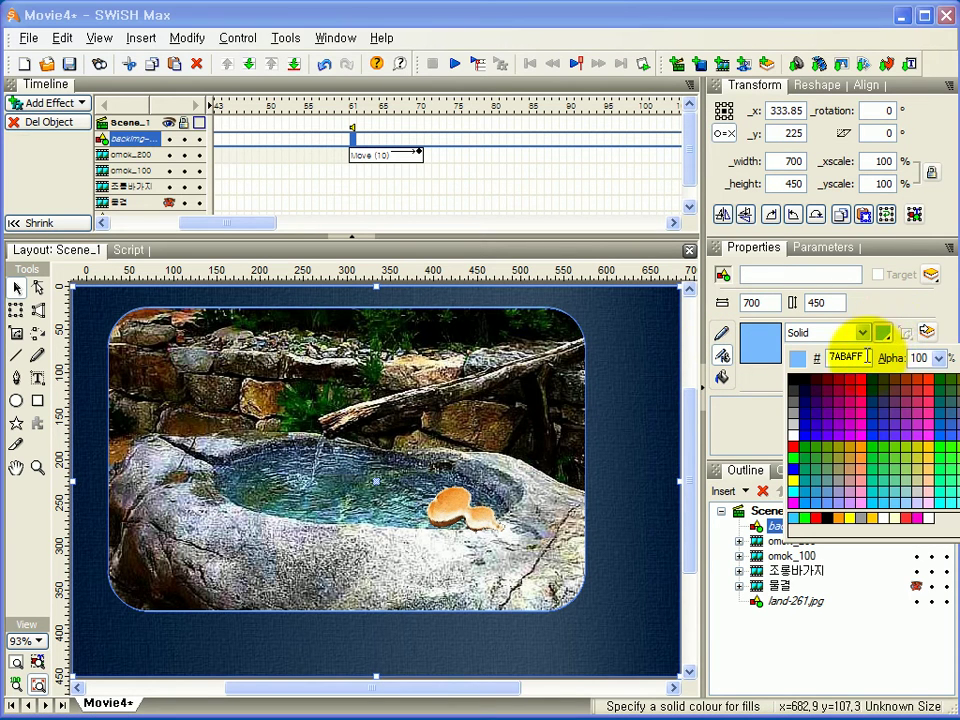
click(864, 355)
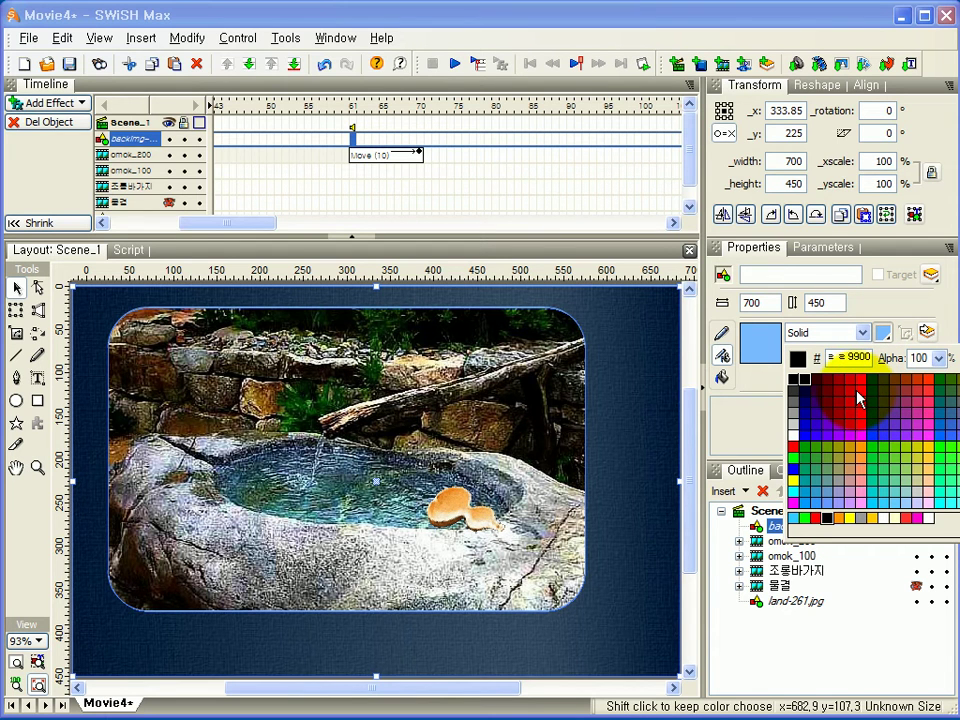
text(ff9900)
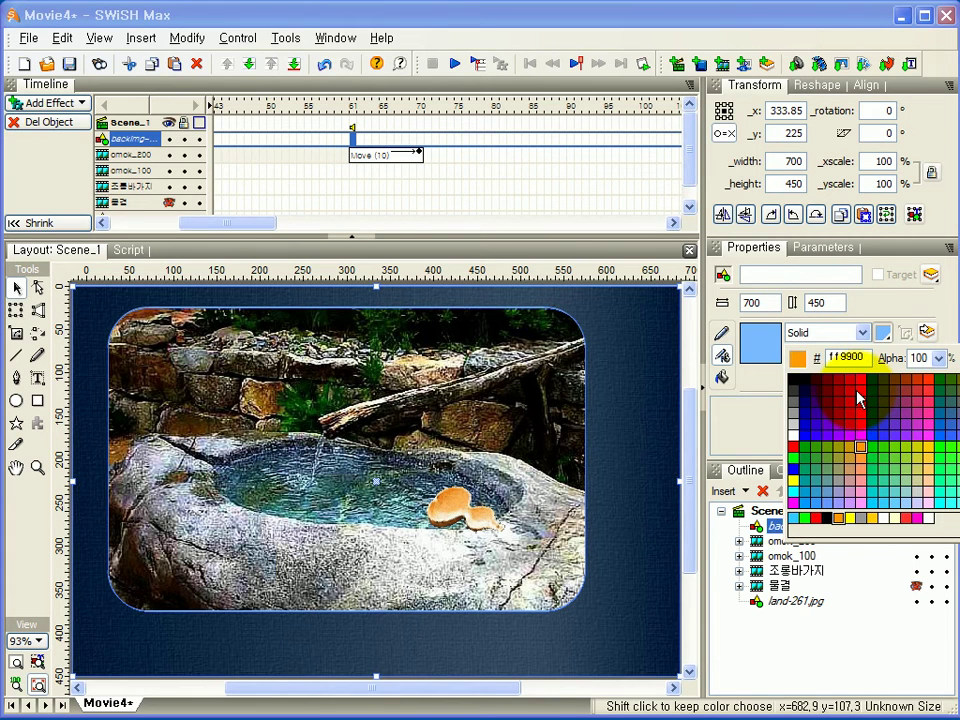
key(Return)
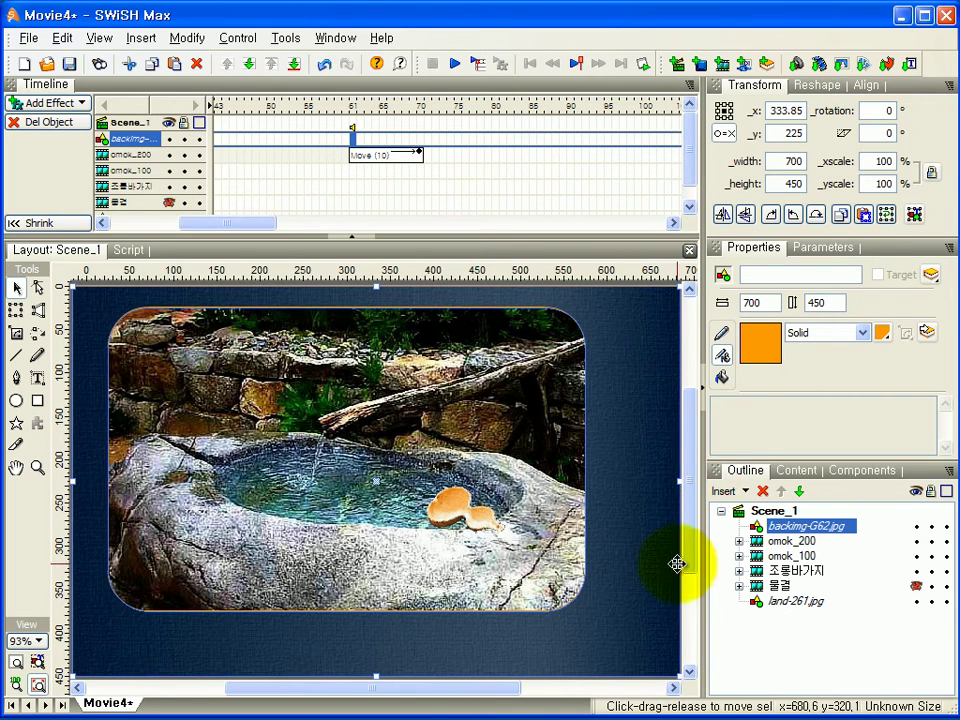
click(22, 641)
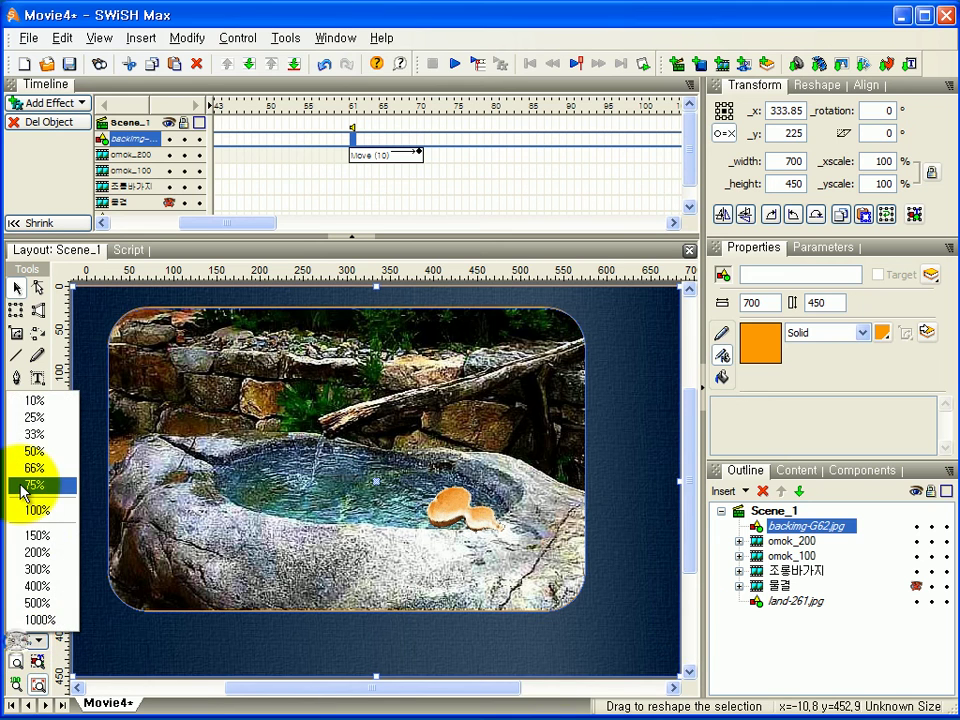
click(21, 486)
click(656, 655)
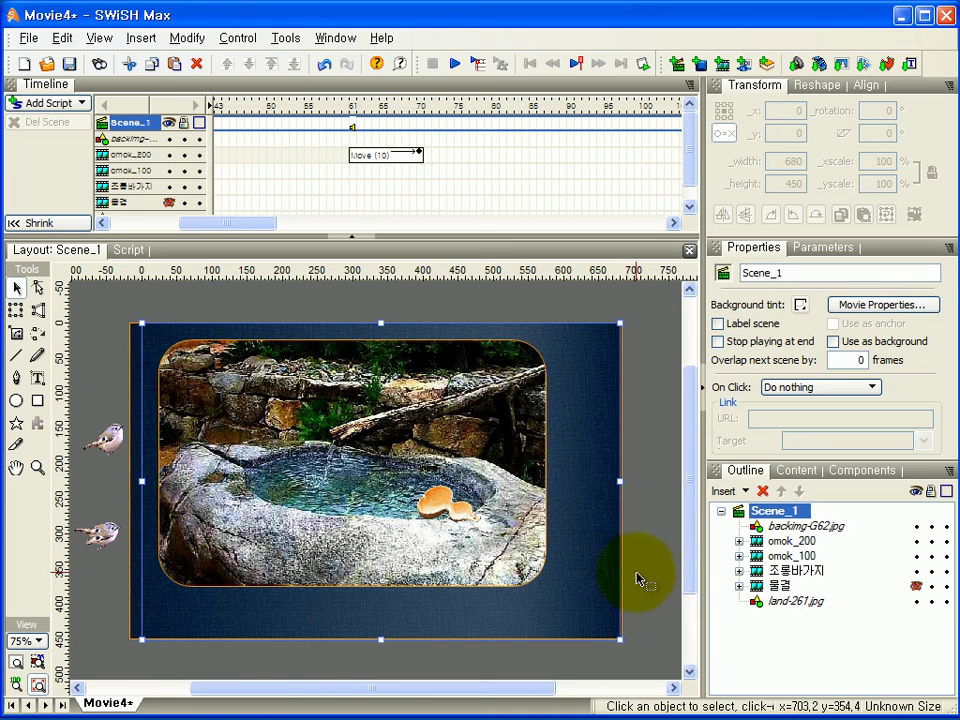
click(165, 625)
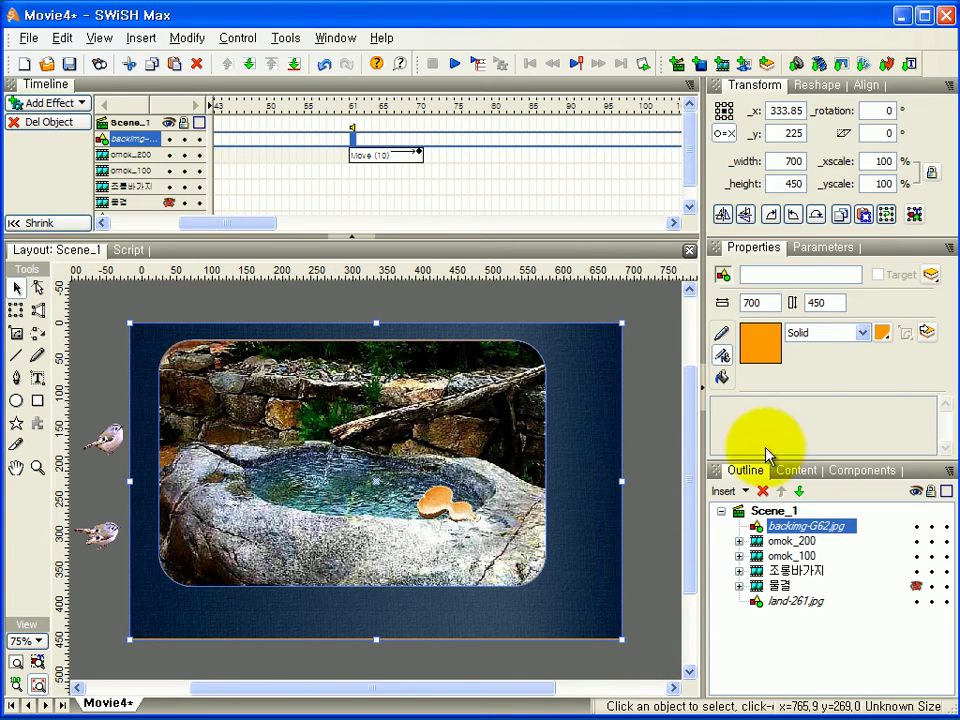
- Set up the Text tool for vertical text flowing top to bottom, in the 휴먼옛체 font at size 28
click(39, 381)
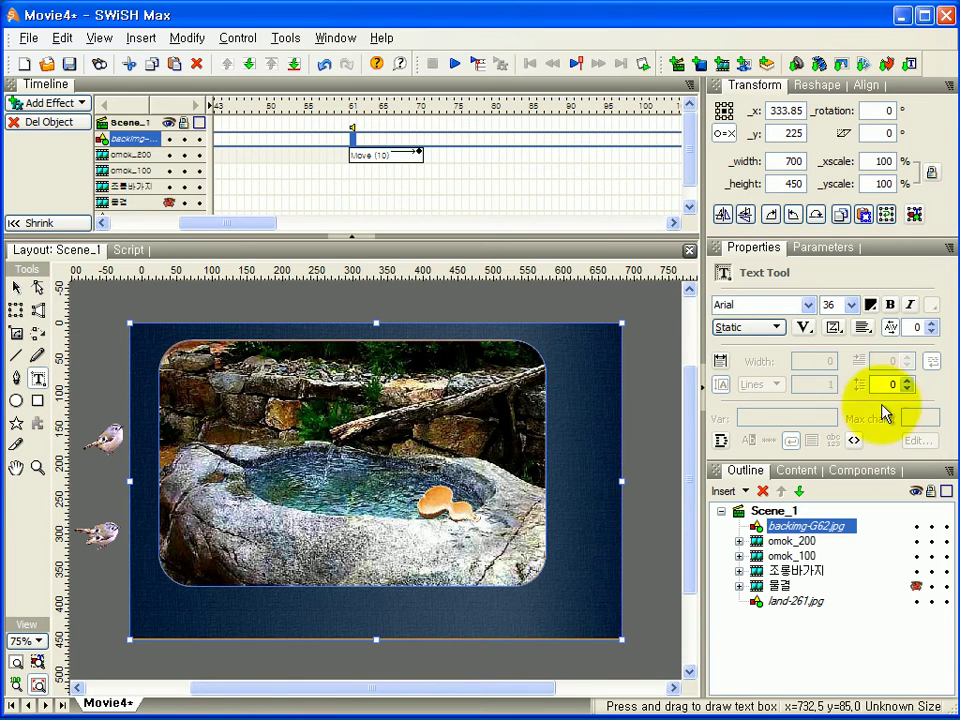
click(832, 330)
click(838, 378)
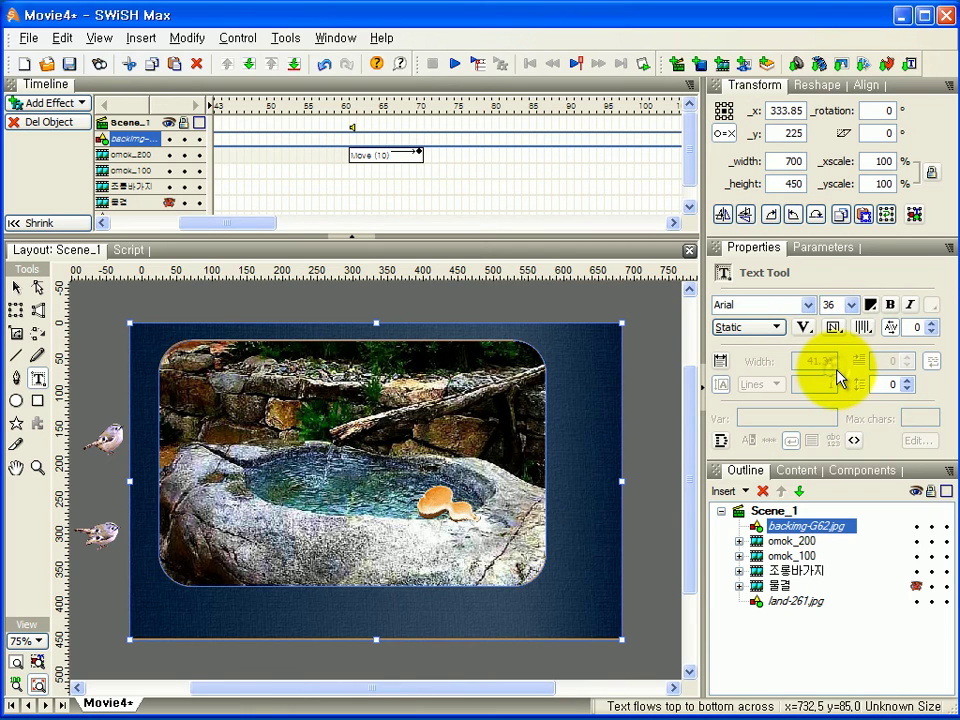
click(808, 305)
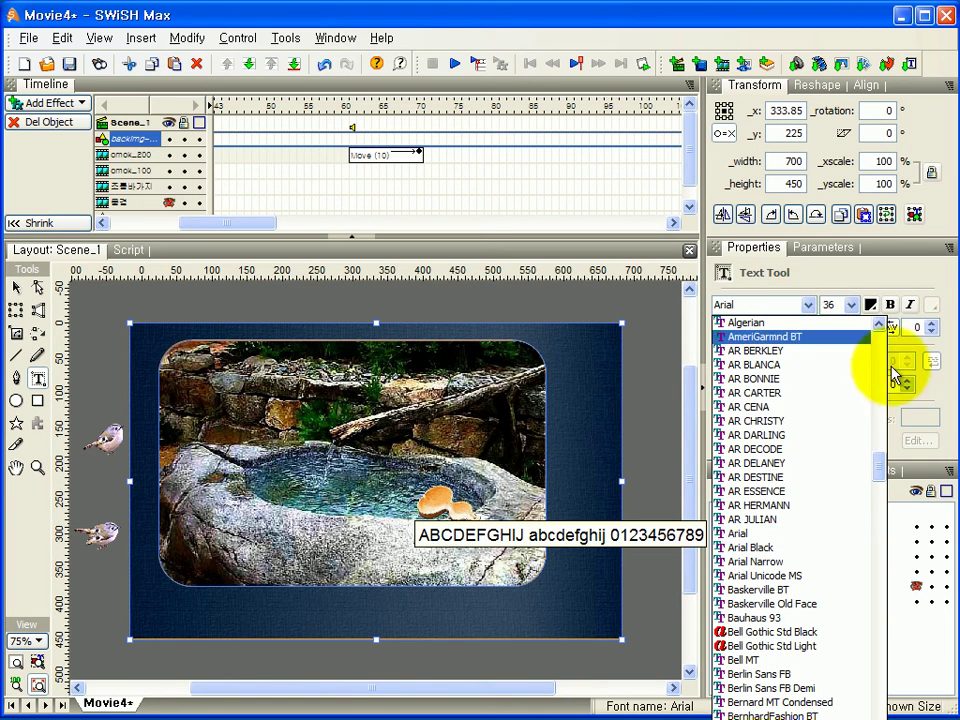
drag(879, 476, 872, 428)
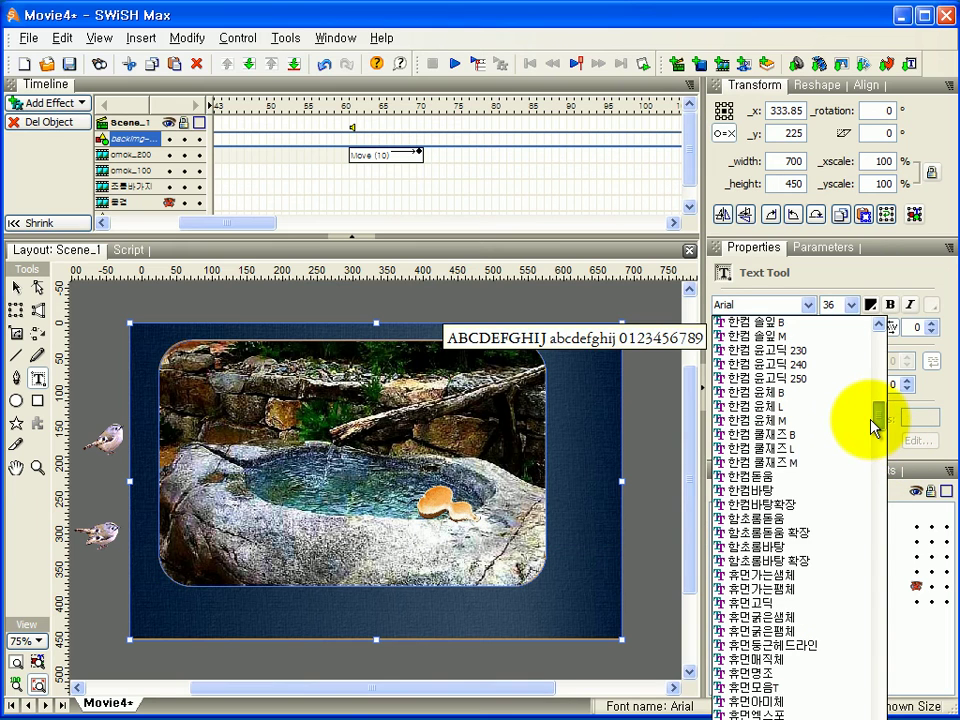
mouse_move(877, 410)
mouse_down()
mouse_move(881, 467)
mouse_move(880, 430)
mouse_up()
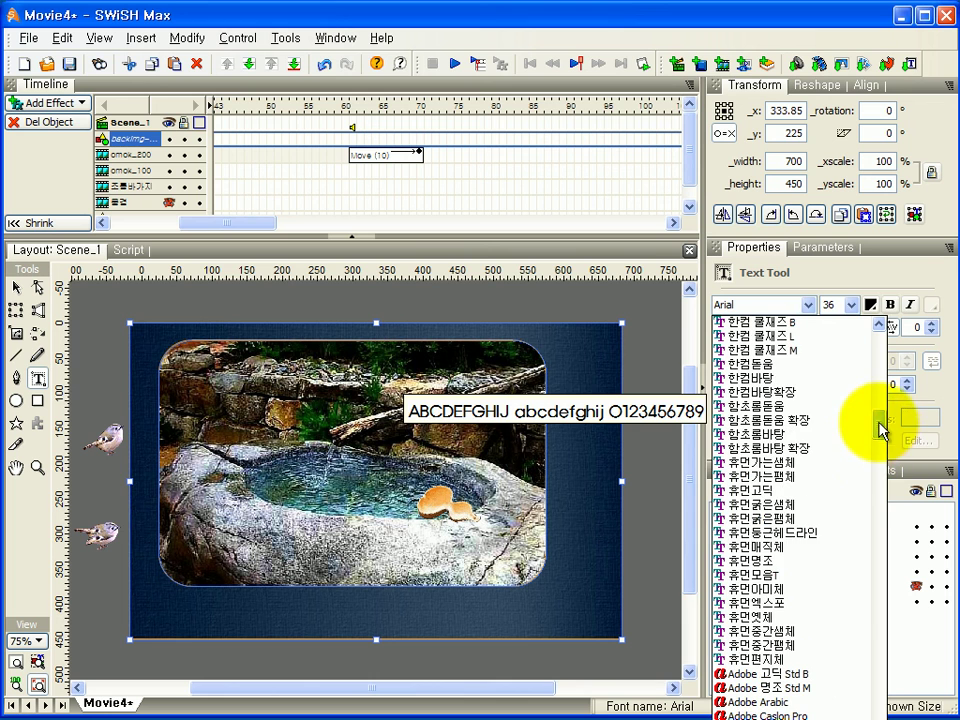
click(787, 616)
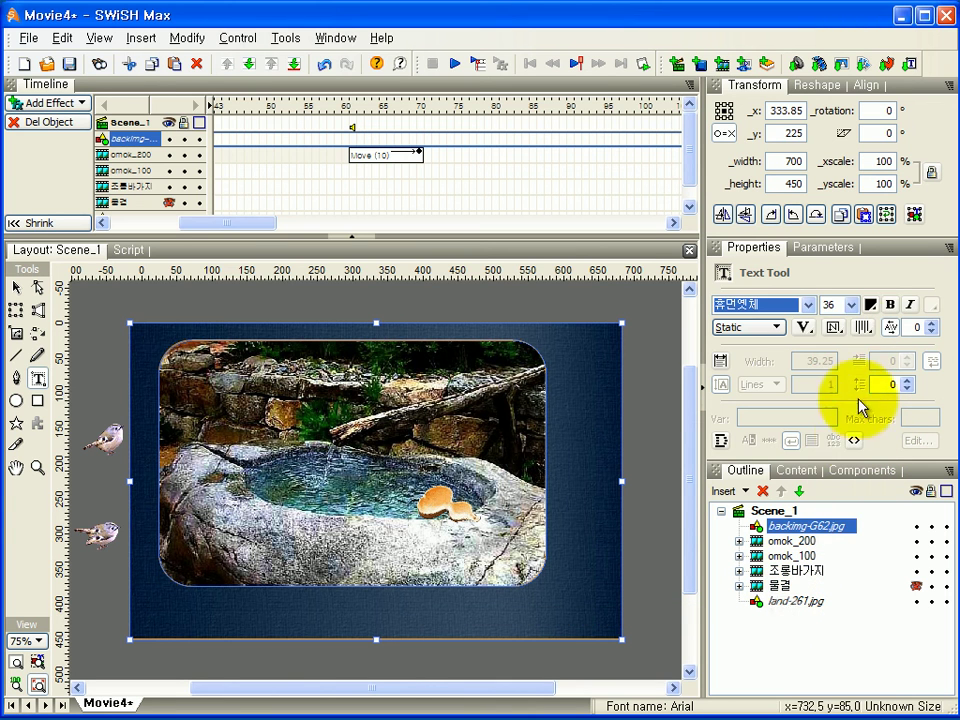
click(854, 305)
click(834, 468)
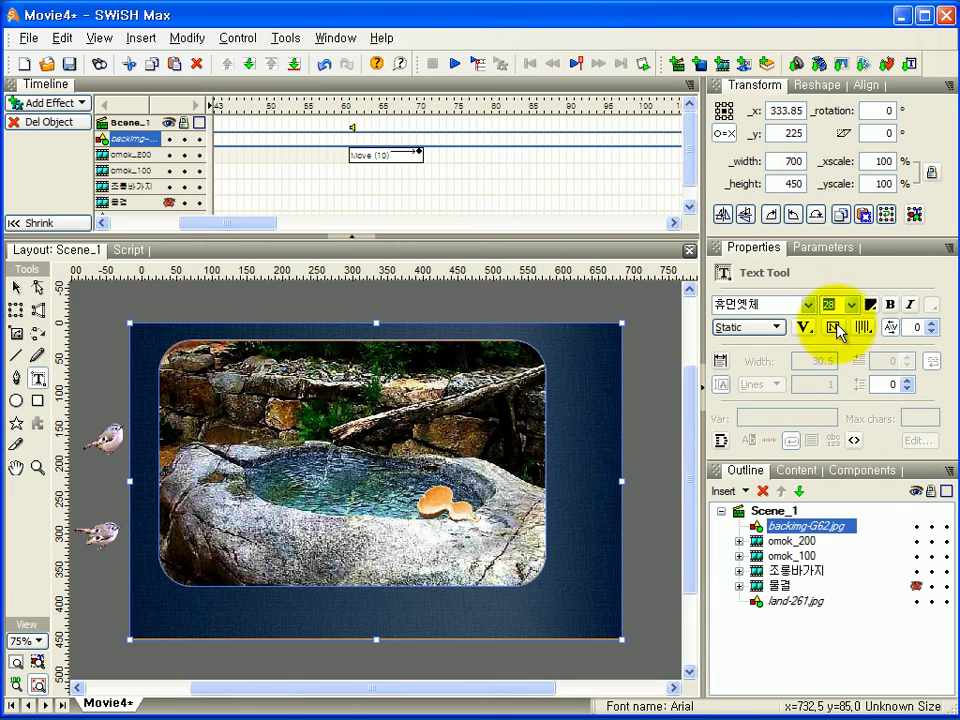
- Draw a vertical text box about 295 px tall along the rounded window's right edge and enter 감로수(甘露水) in it
drag(566, 351, 606, 557)
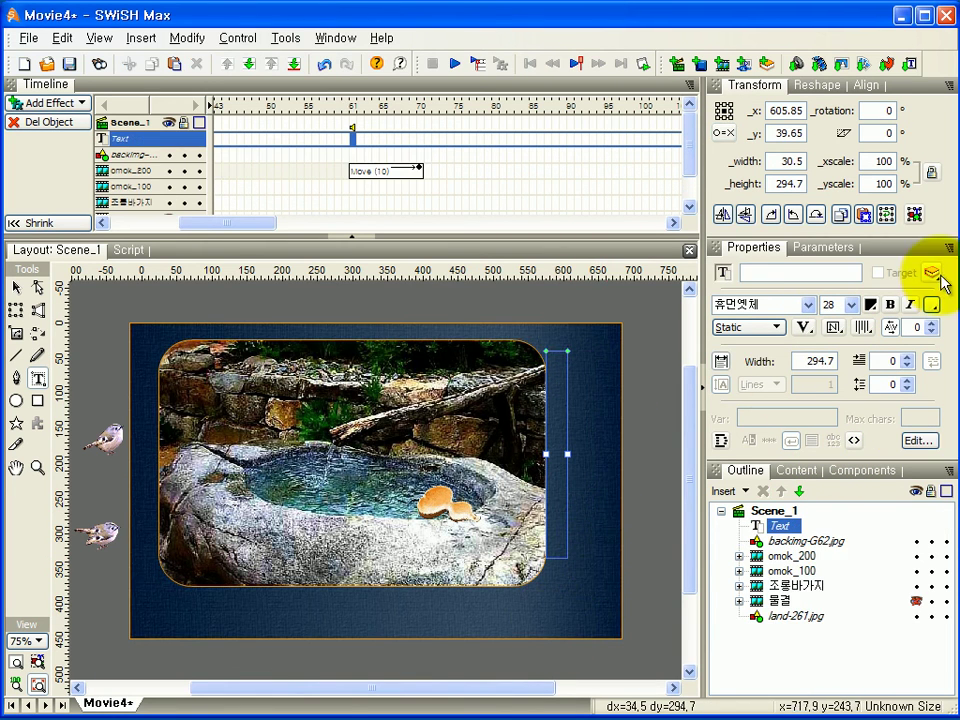
click(919, 441)
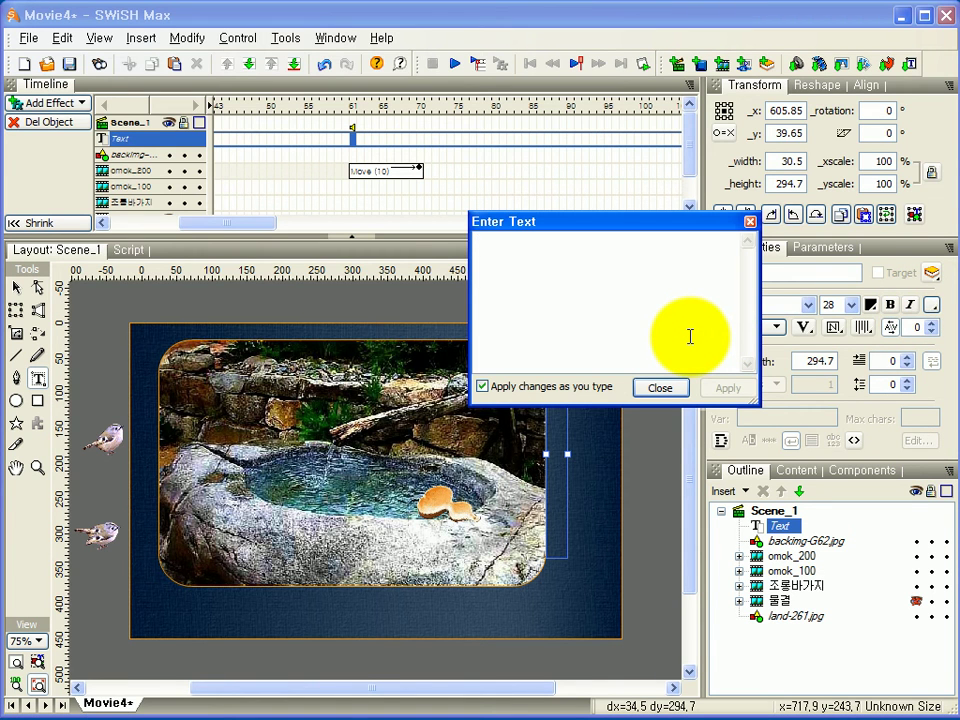
key(BackSpace)
key(BackSpace)
key(BackSpace)
text(감로수)
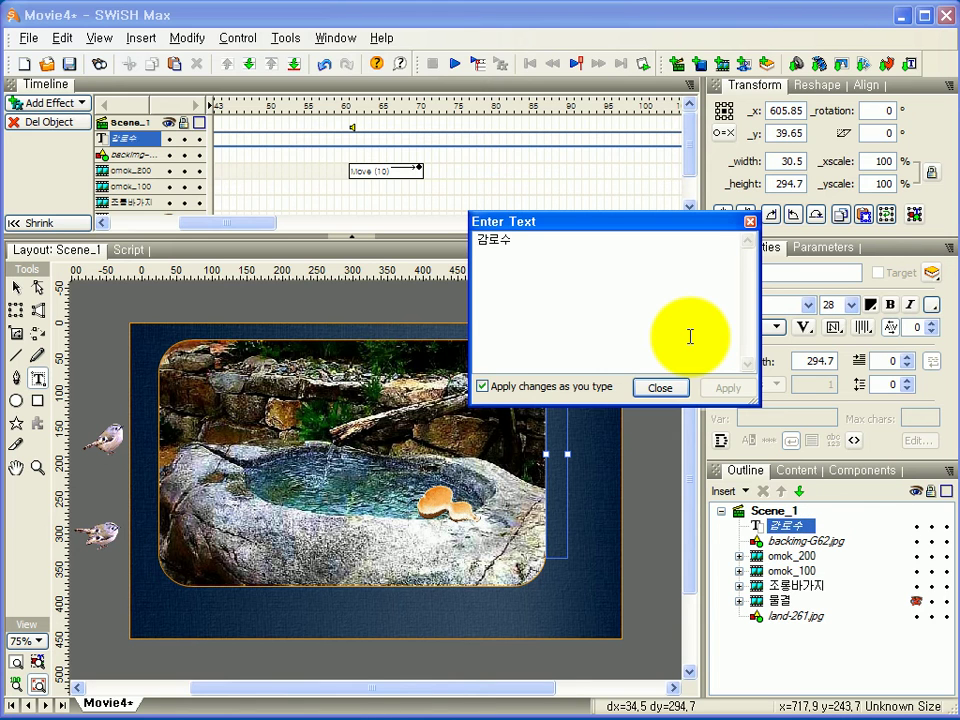
text((감로수)
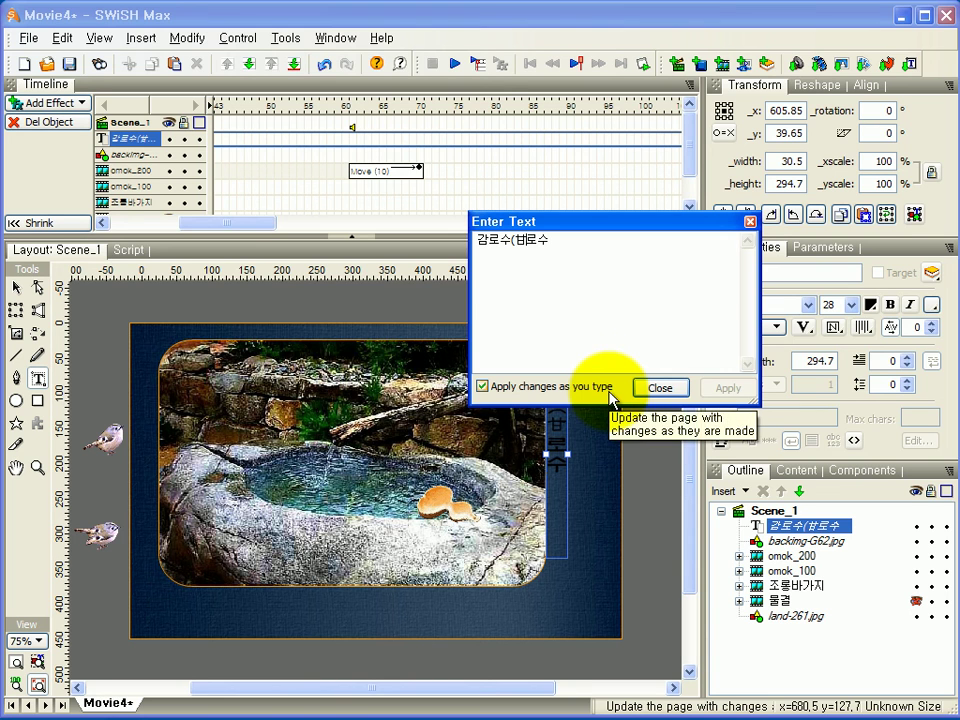
key(shift+Right)
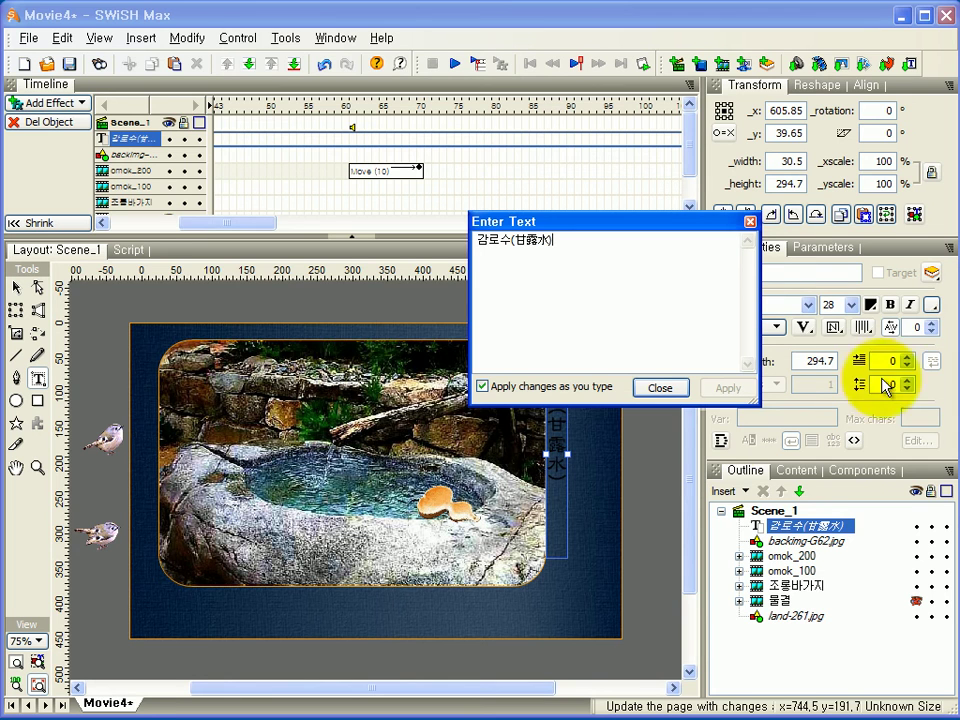
click(677, 388)
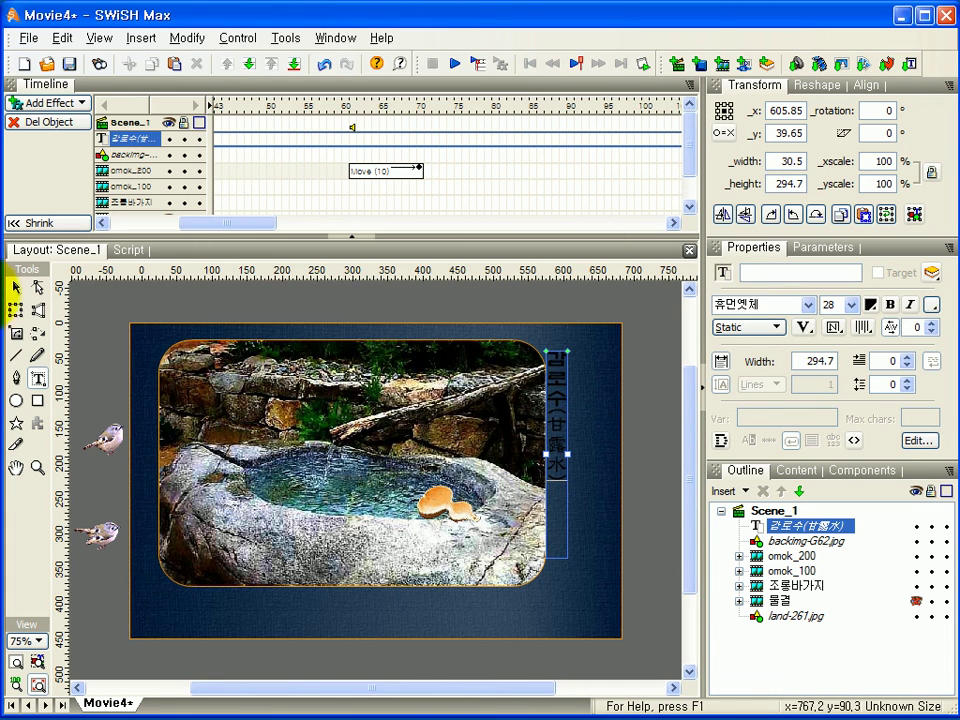
- Move the vertical text box rightwards into the frame's right border, to about x 647
click(15, 287)
key(Right)
key(Right)
key(Right)
key(Right)
key(Right)
key(Right)
key(Right)
key(Right)
key(Right)
key(Right)
key(Right)
key(Right)
key(Right)
key(Right)
key(Right)
key(Right)
key(Right)
key(Right)
key(Right)
key(Right)
key(Right)
key(Right)
key(Right)
key(Right)
key(Right)
key(Right)
key(Right)
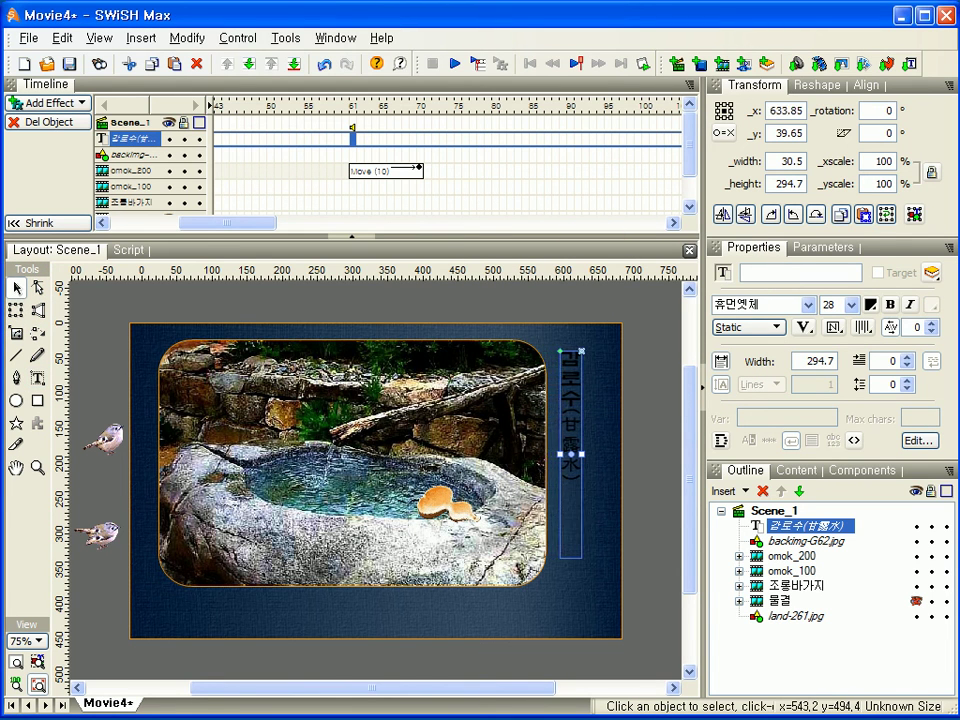
key(Left)
key(Left)
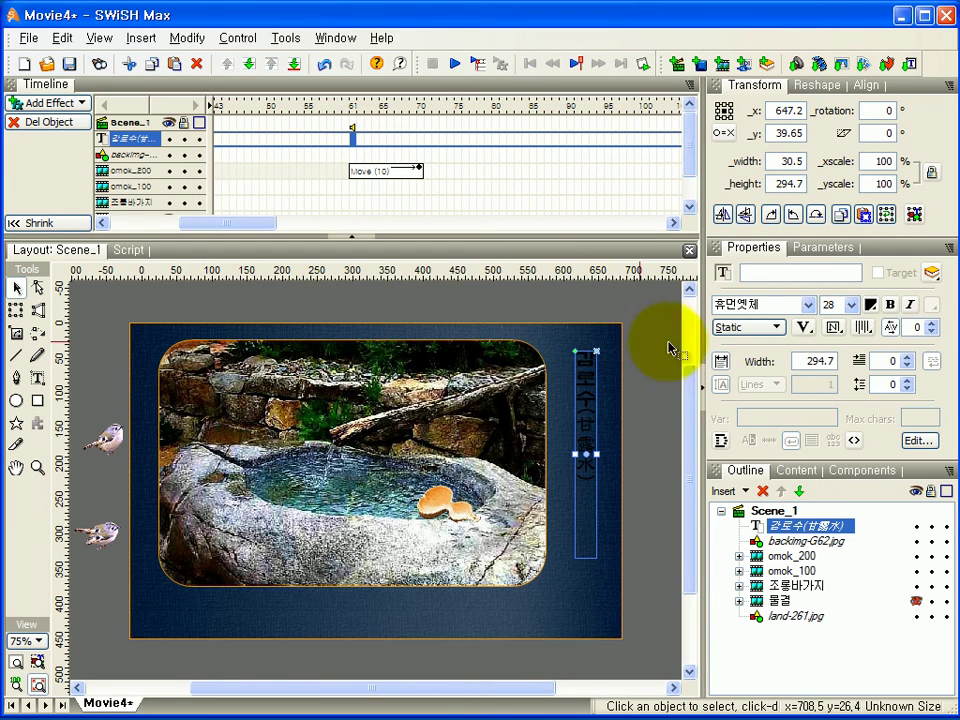
- Colour the vertical text orange with the hex value FF9900 and play the movie to preview it
click(871, 305)
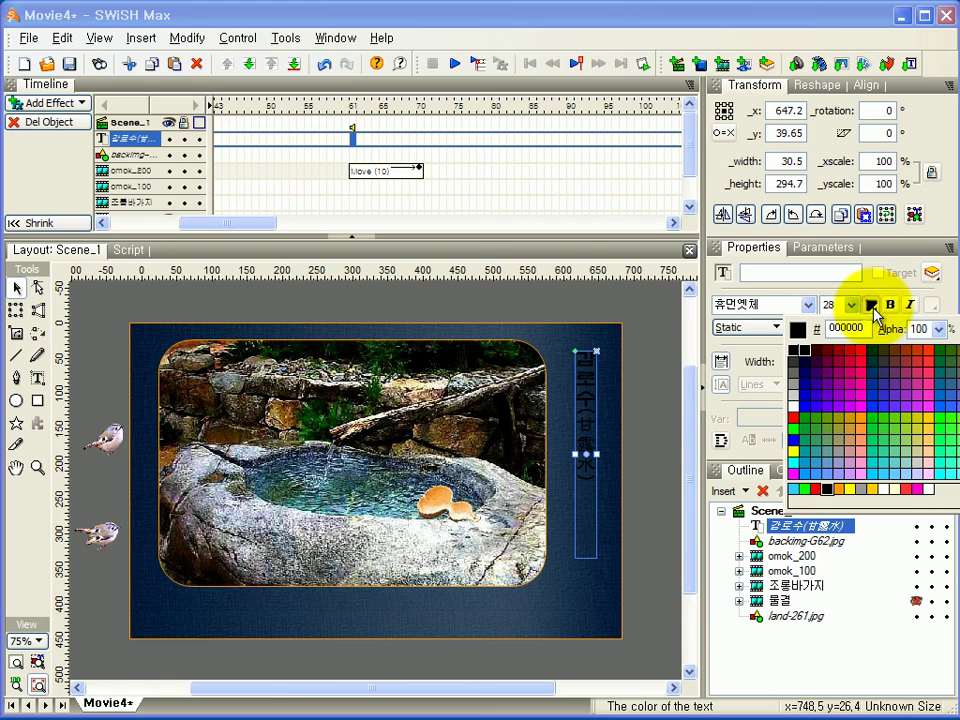
double_click(862, 328)
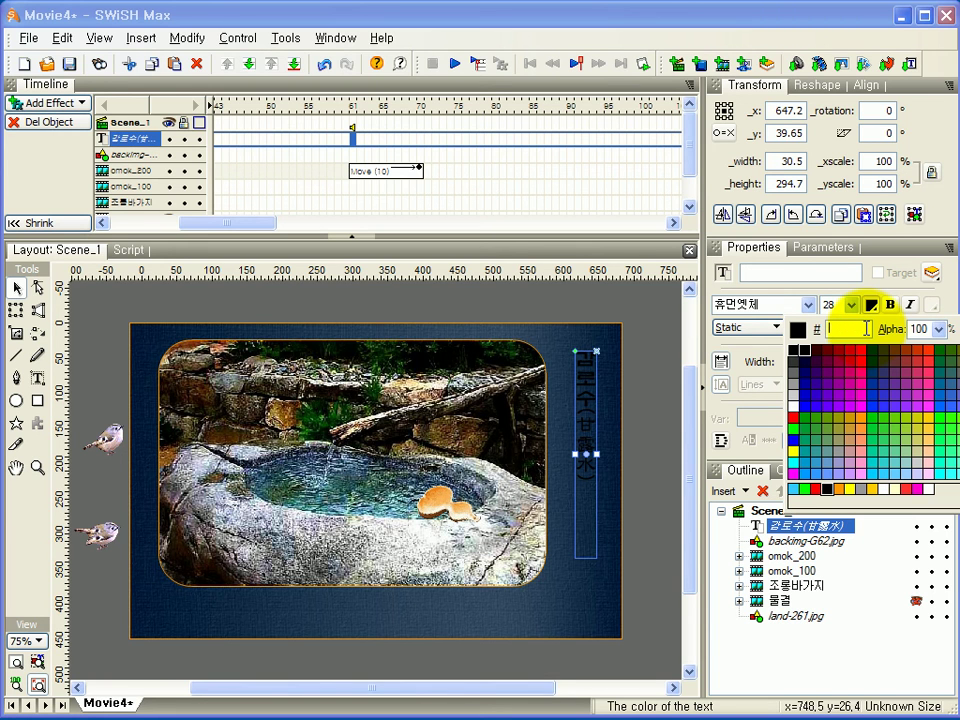
text(ff9900)
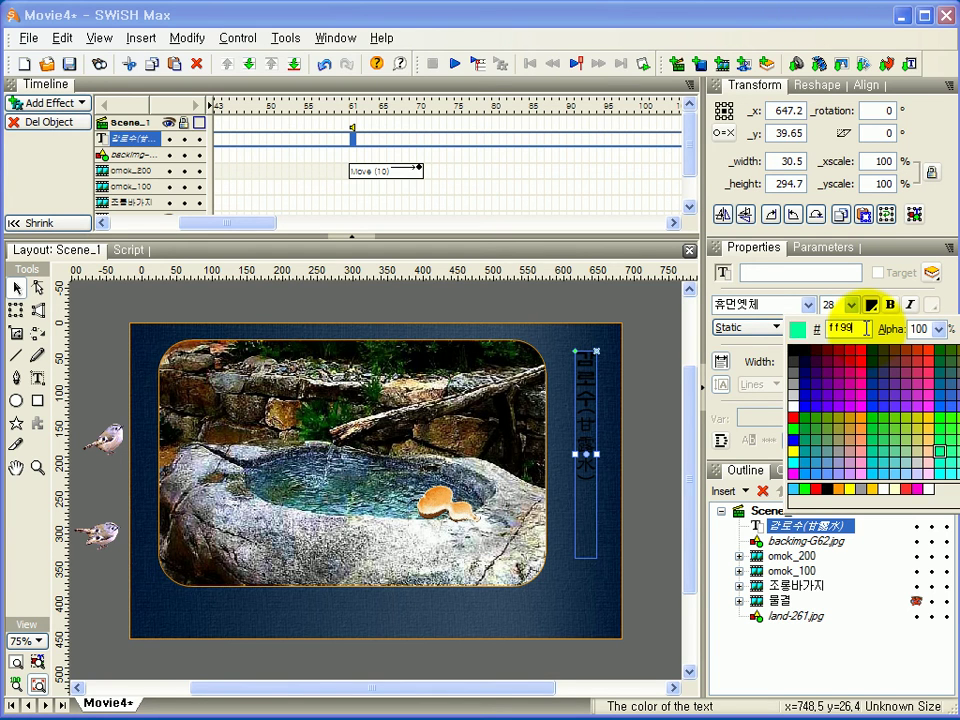
key(Return)
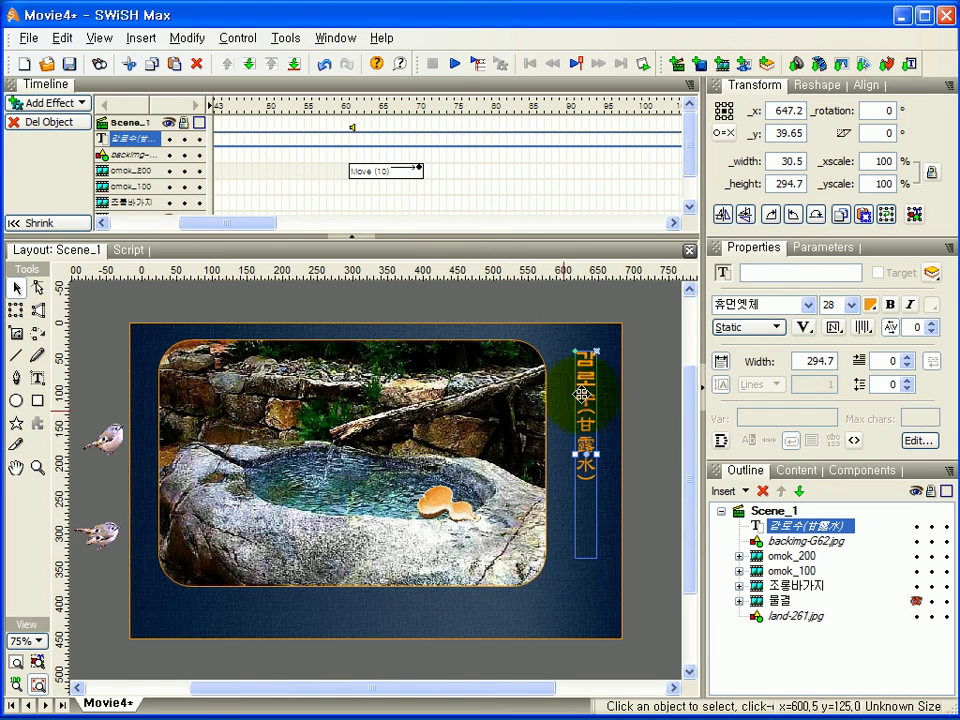
click(454, 64)
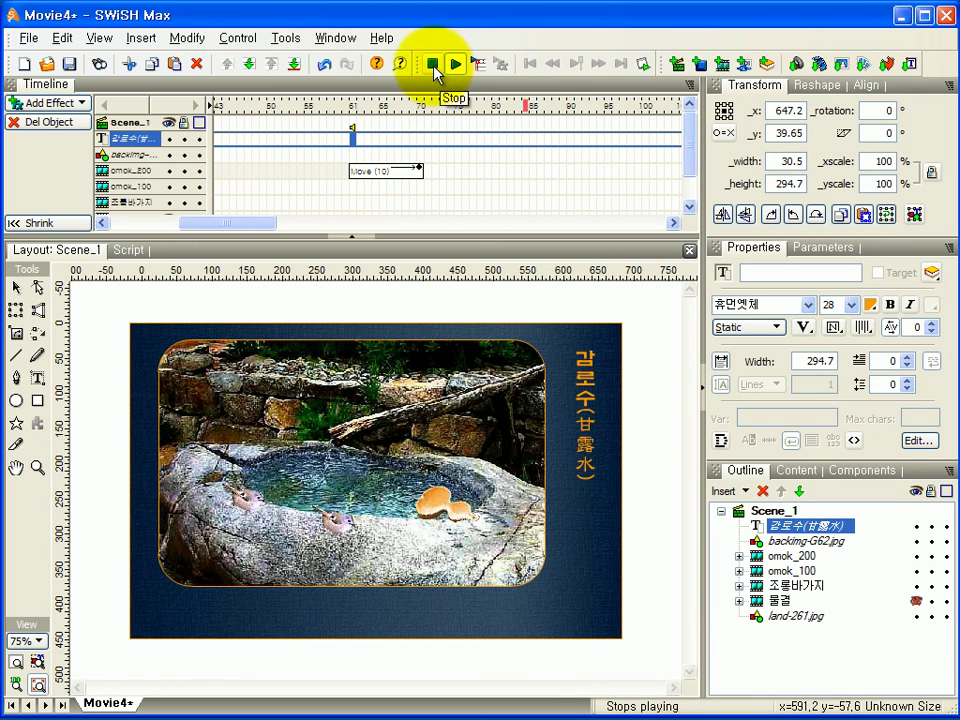
click(432, 66)
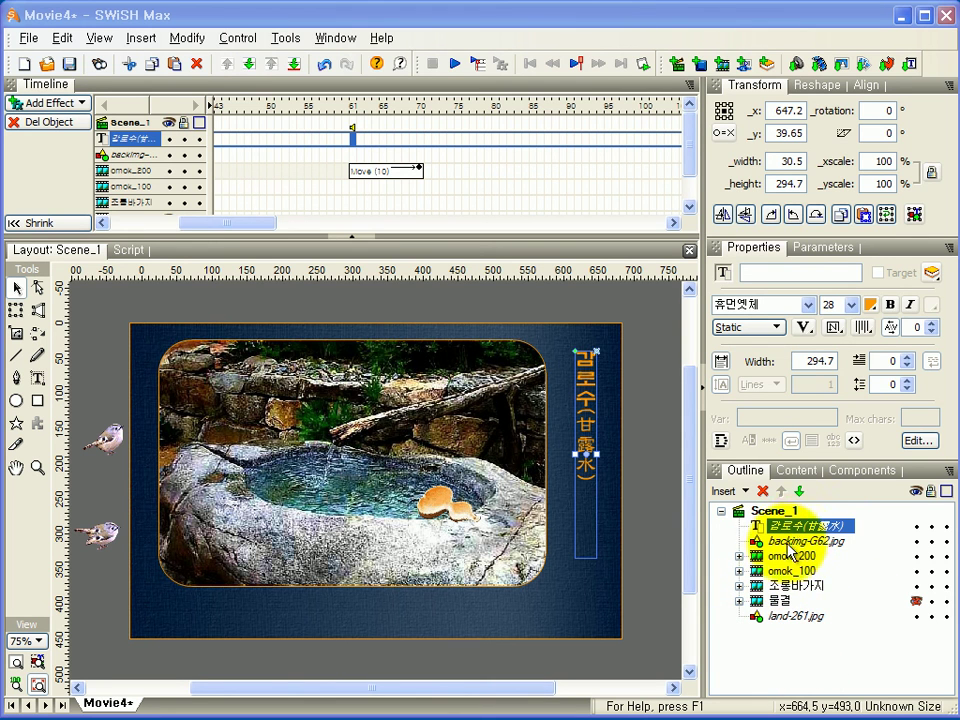
- Select all objects in the scene, from the 감로수(甘露水) text to land-261.jpg, and group them as a movie clip
shift+click(788, 617)
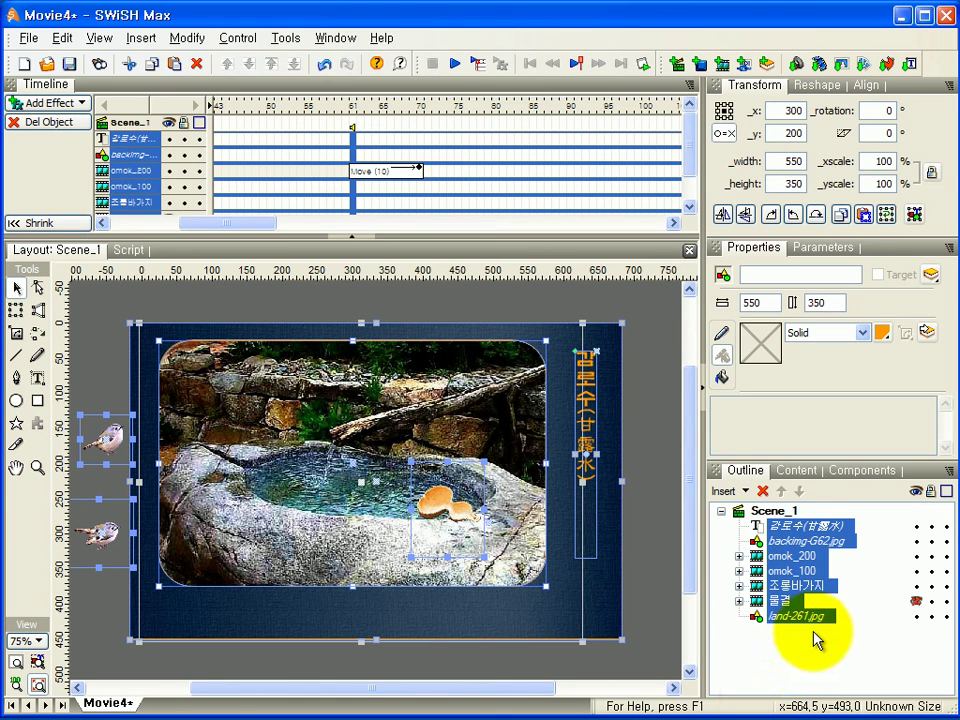
right_click(803, 533)
mouse_move(842, 636)
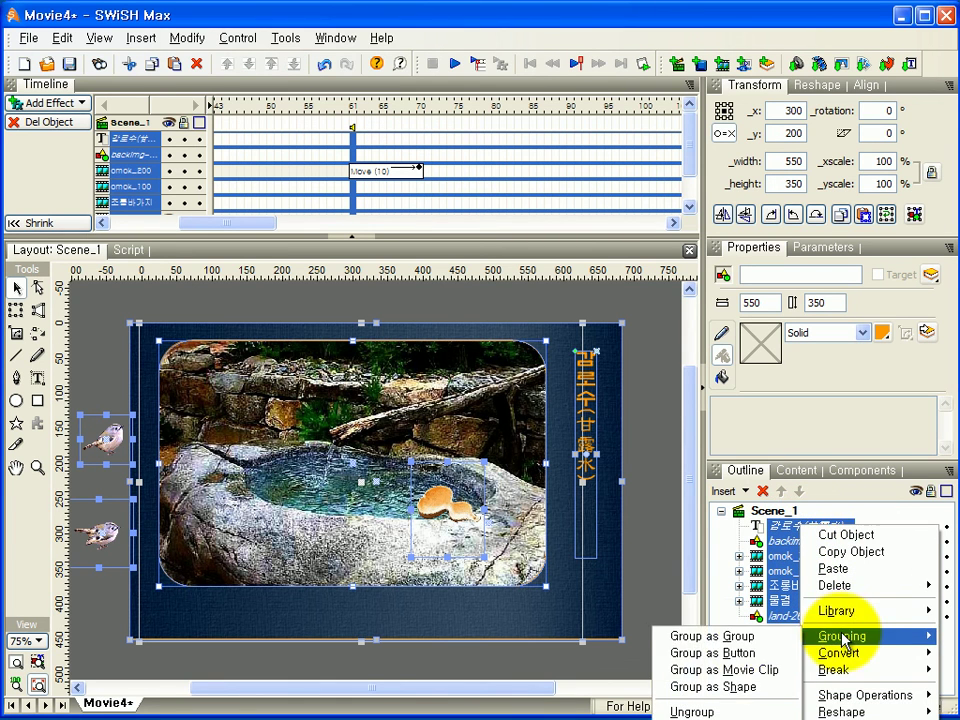
click(729, 672)
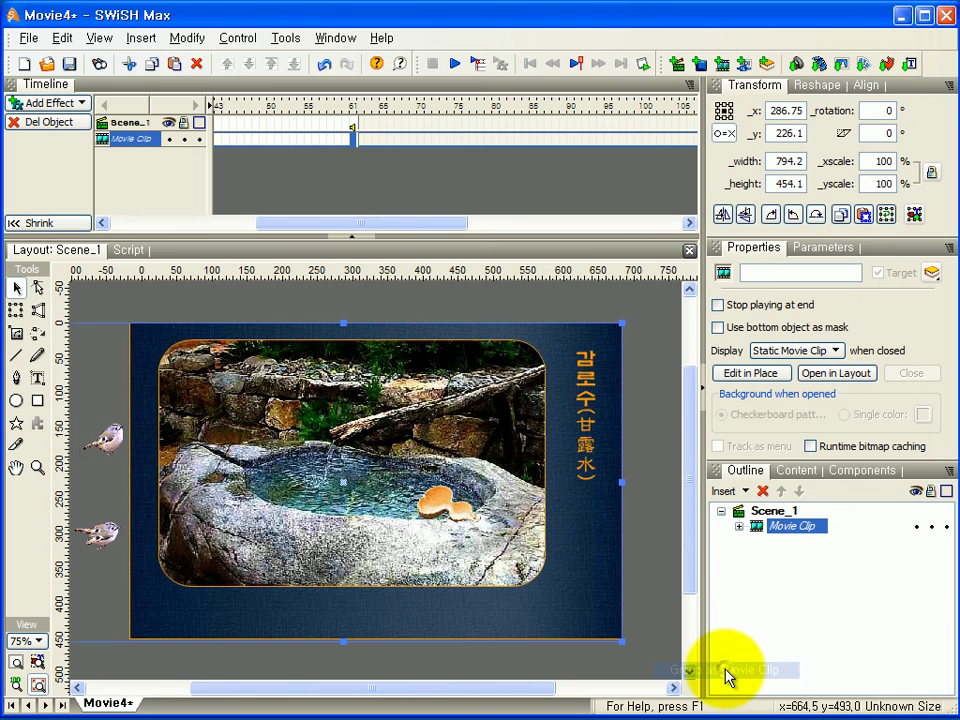
- Play the movie to check how the grouped movie clip runs on the scene's timeline
drag(385, 222, 161, 223)
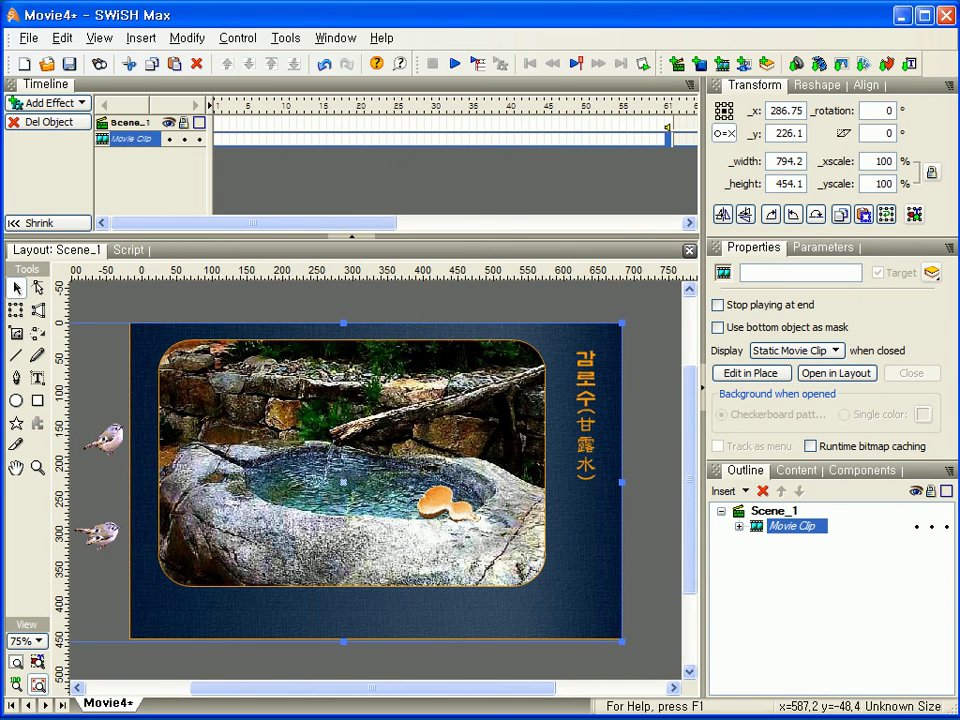
click(455, 64)
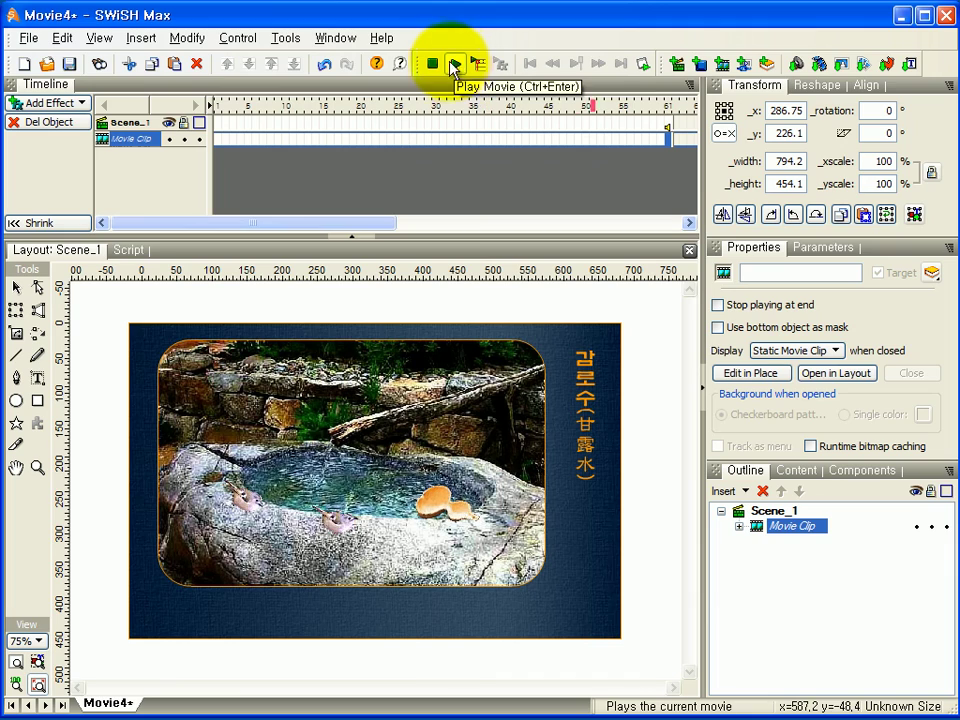
click(432, 66)
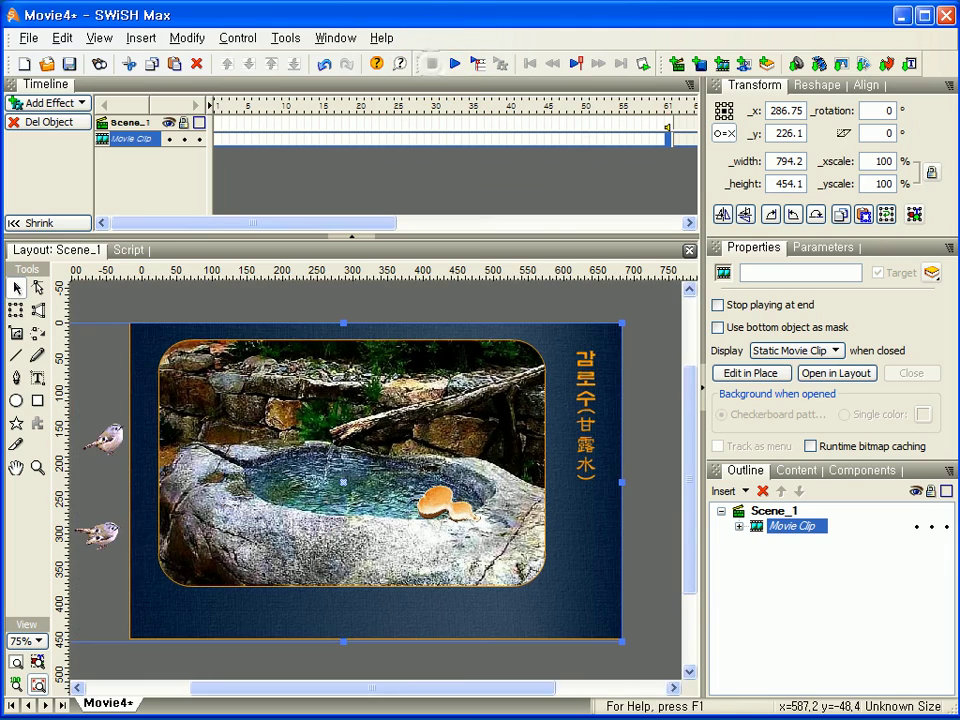